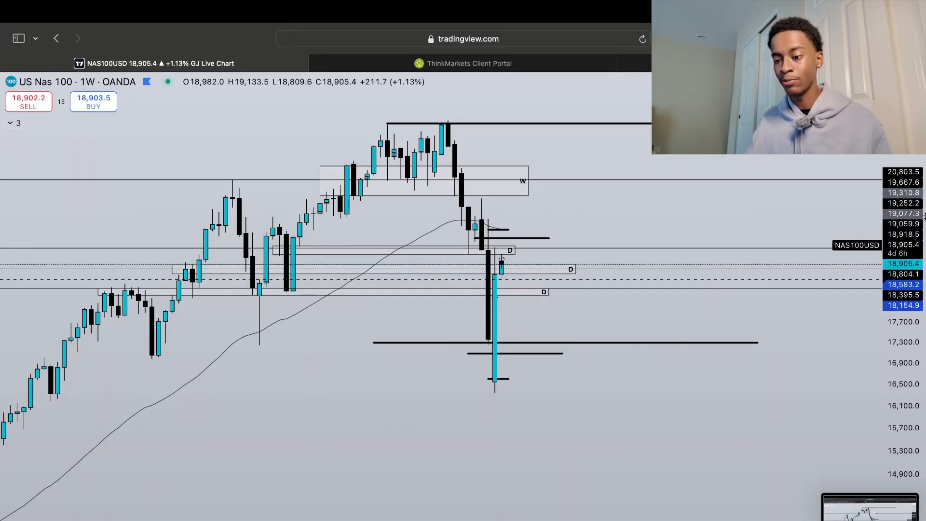
- Switch the NAS100USD chart to the 1-day interval, then to 4 hours, and take a screenshot of the 4-hour view
text(1)
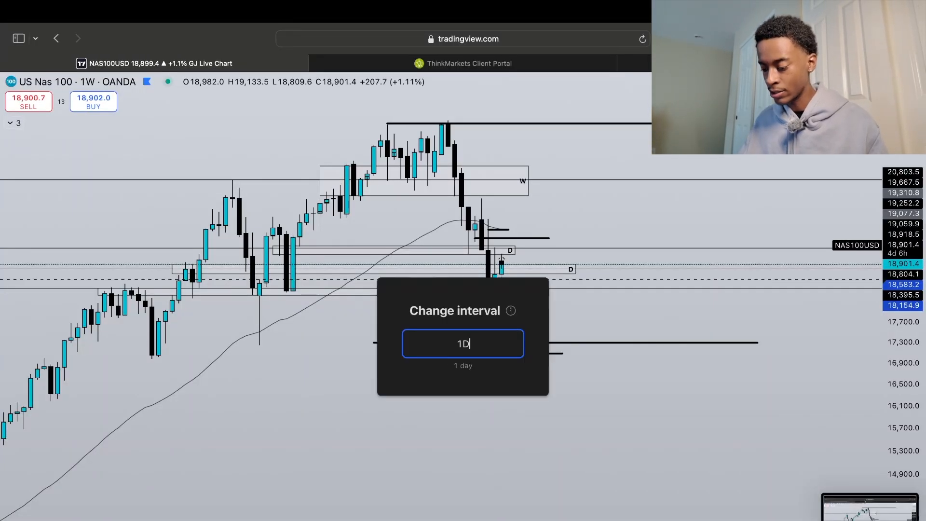
text(D)
key(Return)
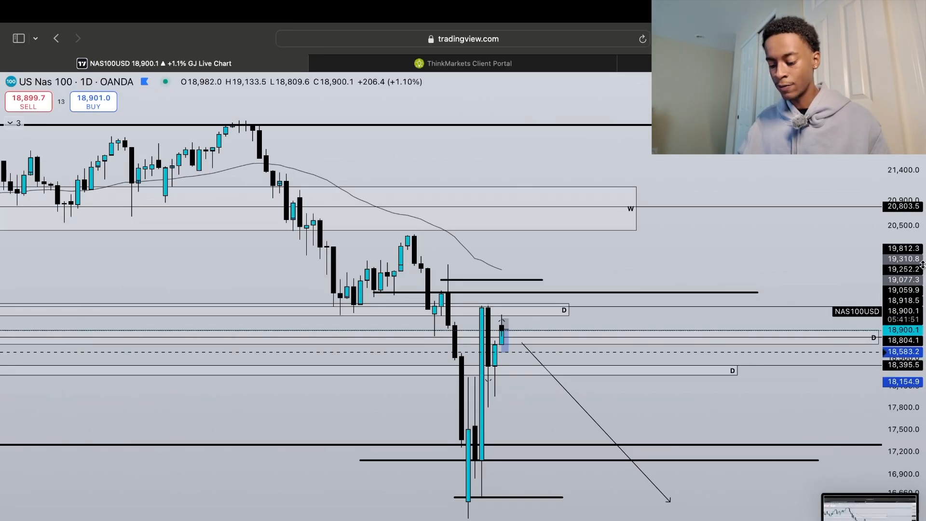
text(4h)
key(Return)
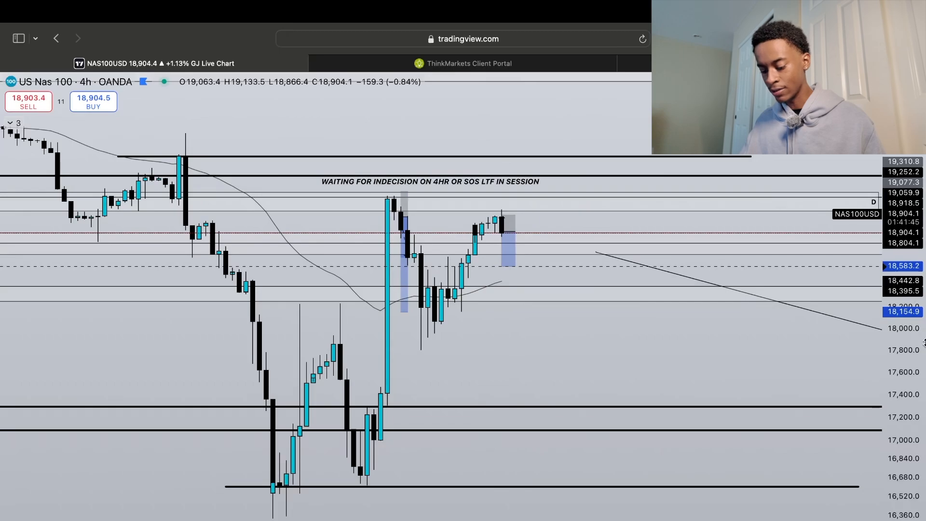
key(super+shift+3)
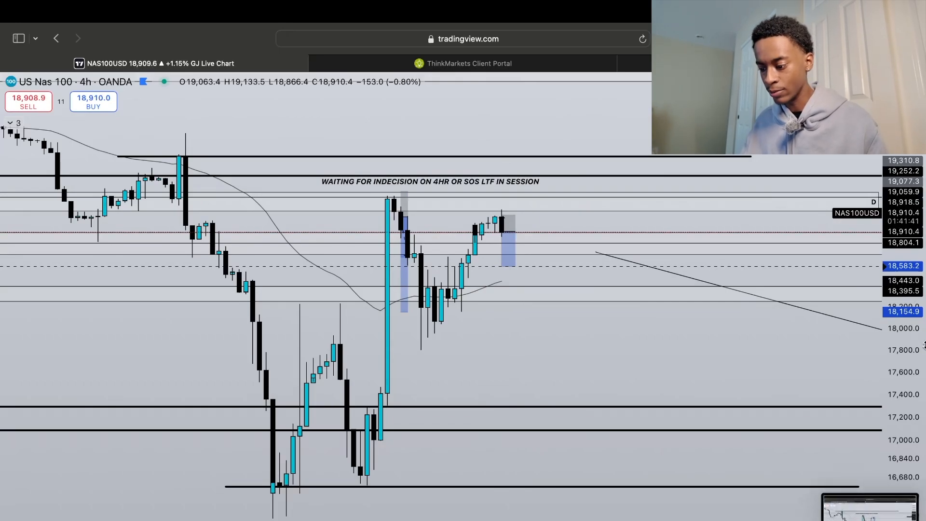
- Set the chart interval to 15 minutes and deselect the horizontal line at 18,395.5
text(1)
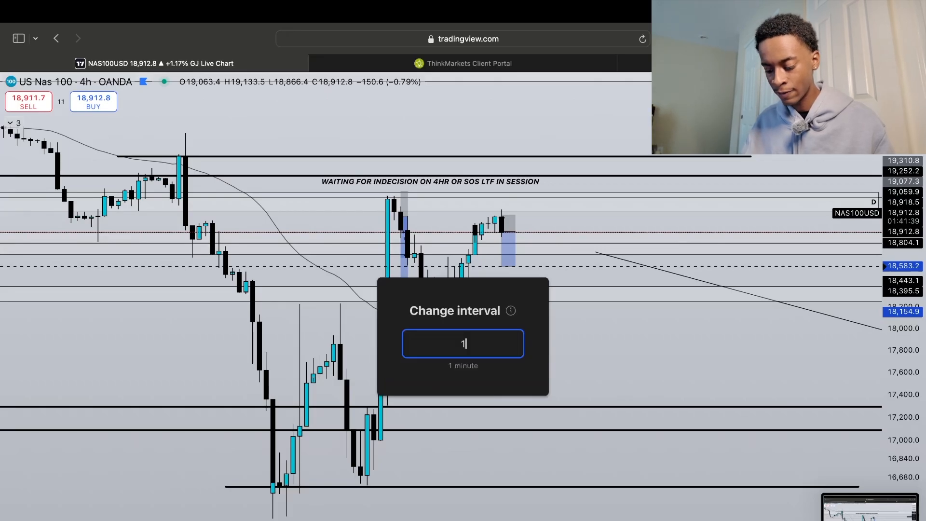
text(5)
key(Return)
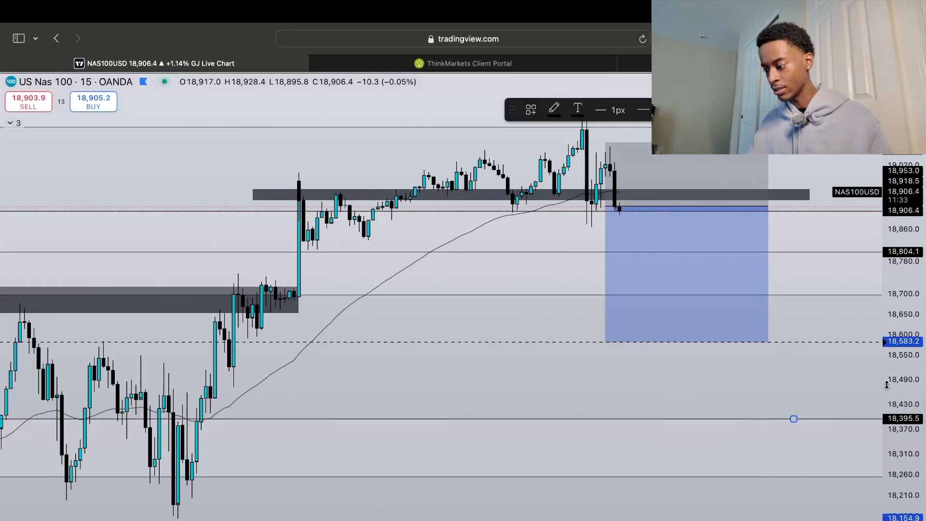
click(801, 387)
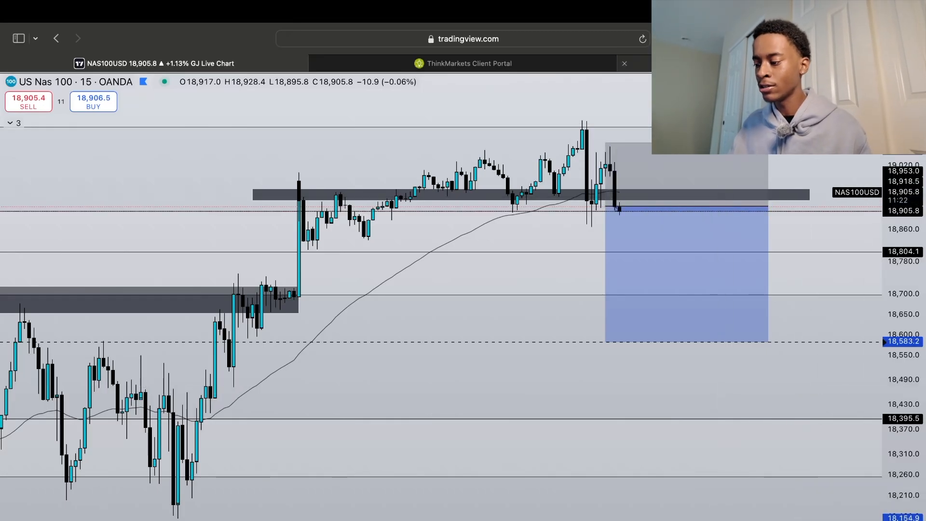
- Switch to the Notion table "Specifics For April 2025" and log opportunity 4 with grade C and an Opportunities Expense of $200
click(762, 63)
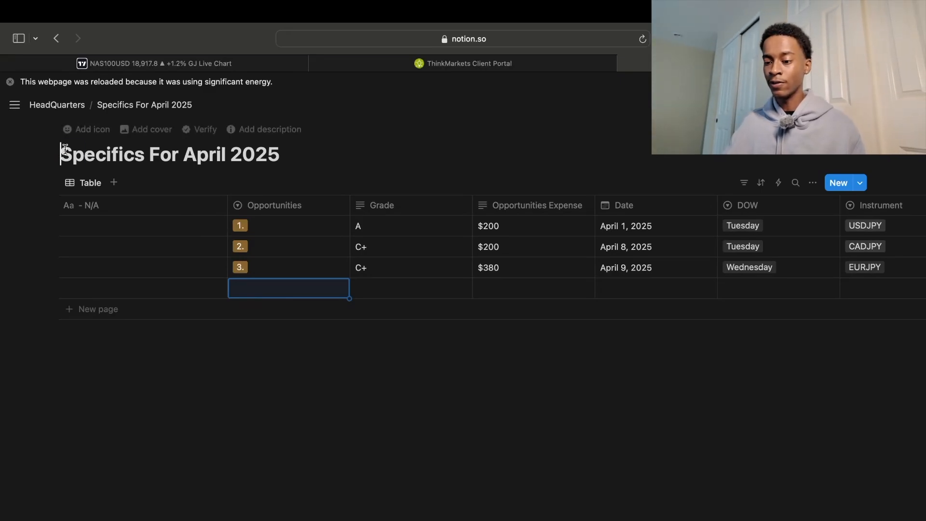
drag(58, 155, 329, 158)
click(395, 458)
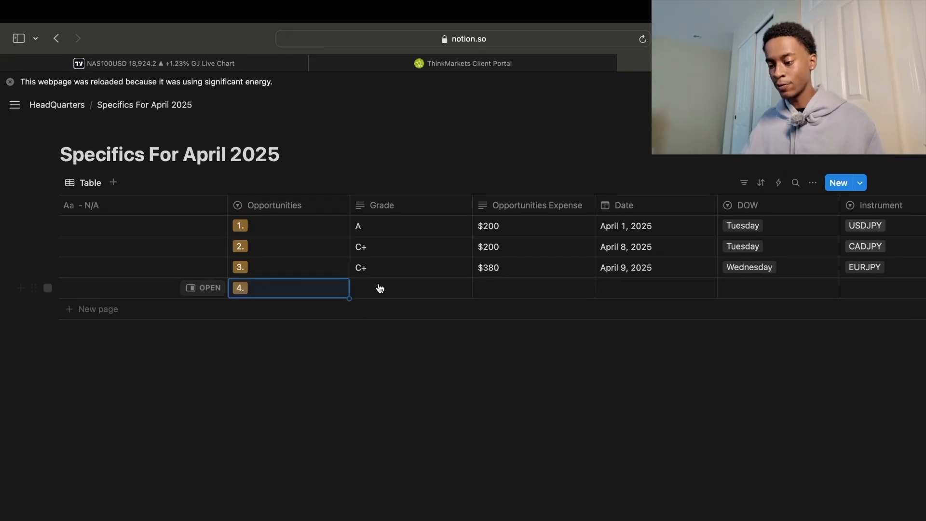
click(383, 288)
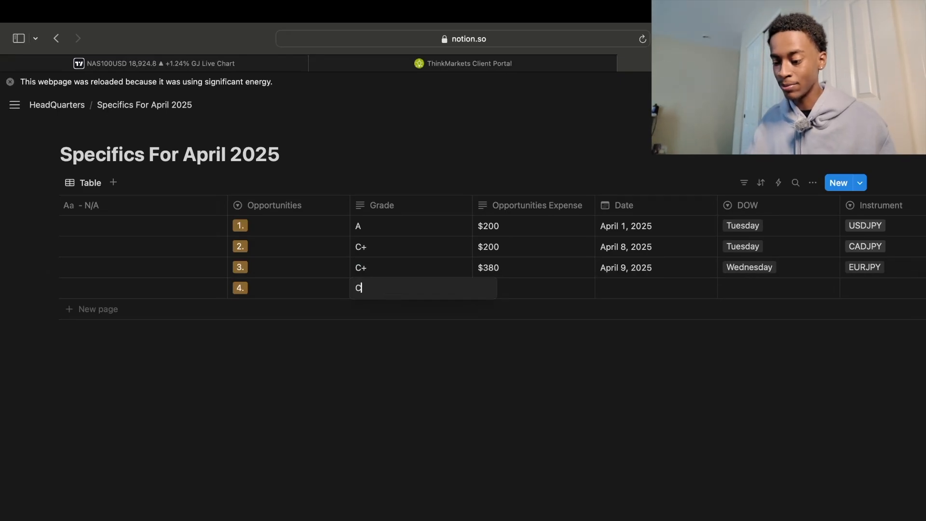
key(Return)
click(527, 289)
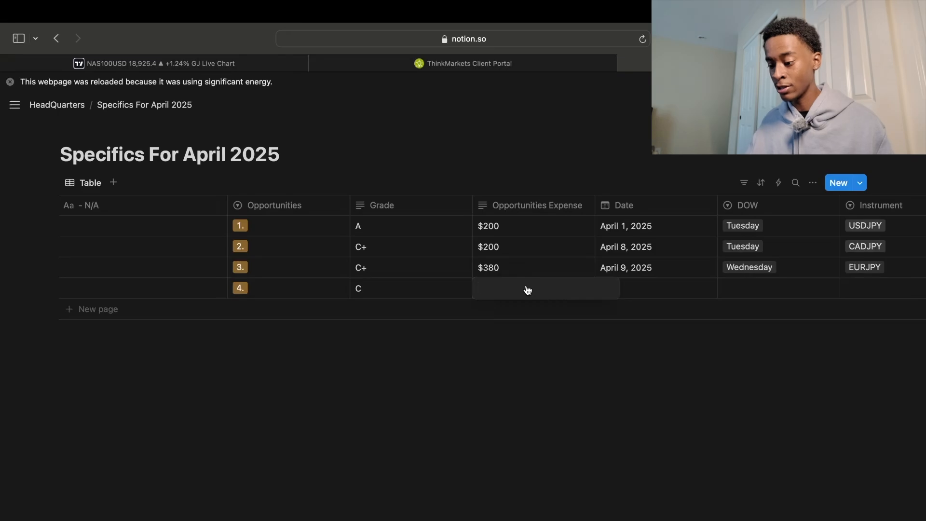
text($200)
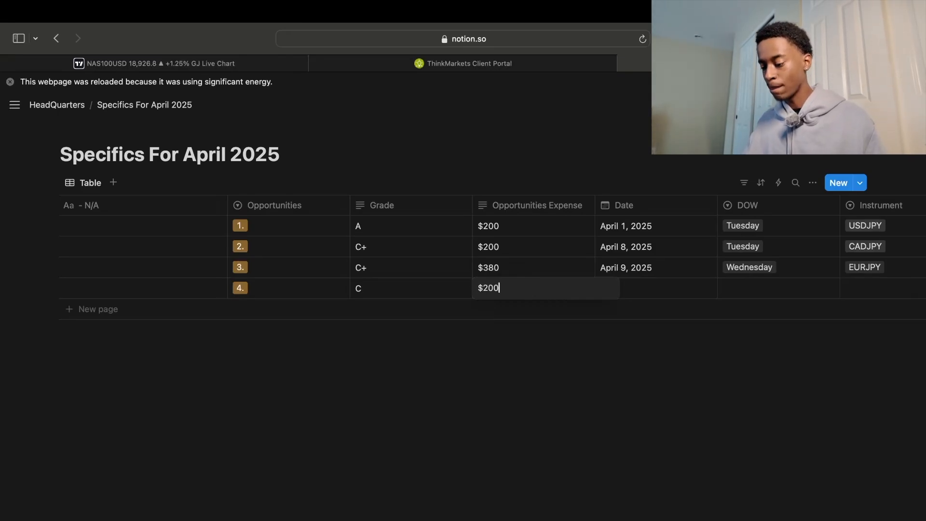
- Set the date of opportunity 4 to April 14, 2025 and its DOW to Monday
click(627, 288)
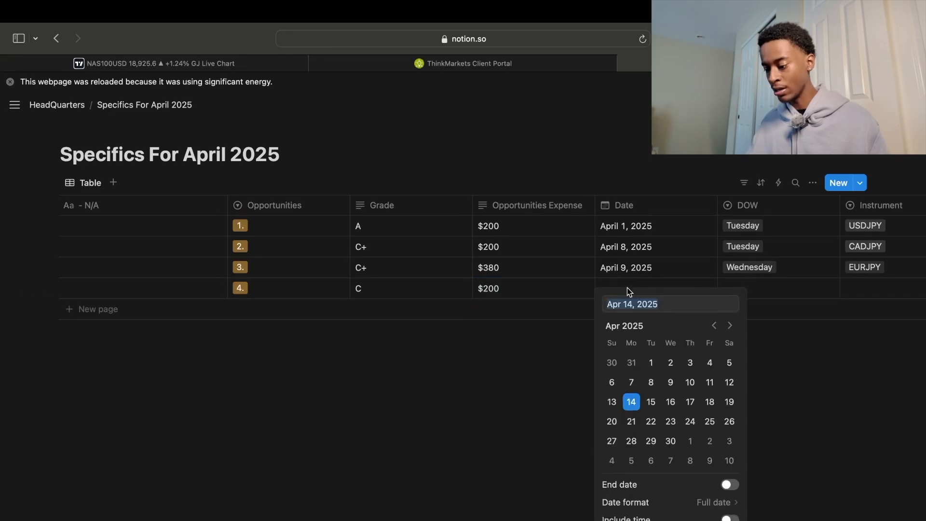
key(Escape)
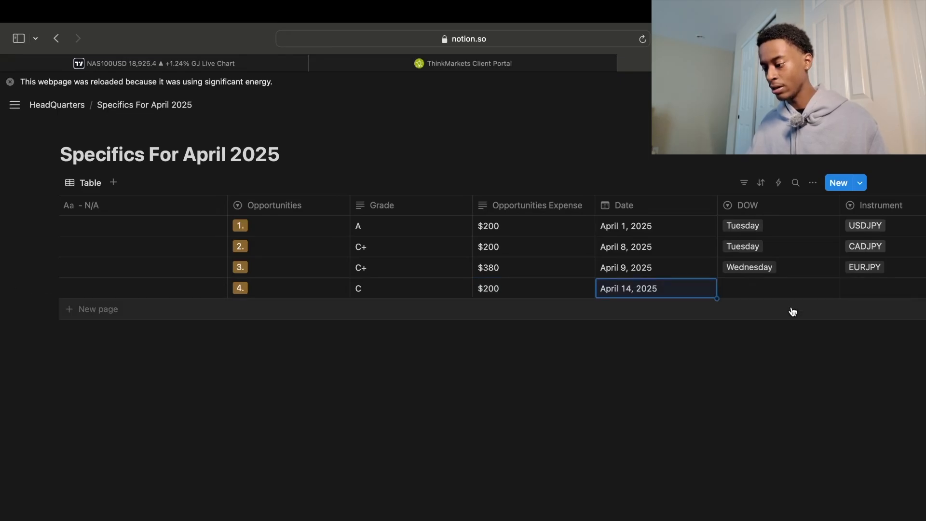
click(772, 288)
click(760, 328)
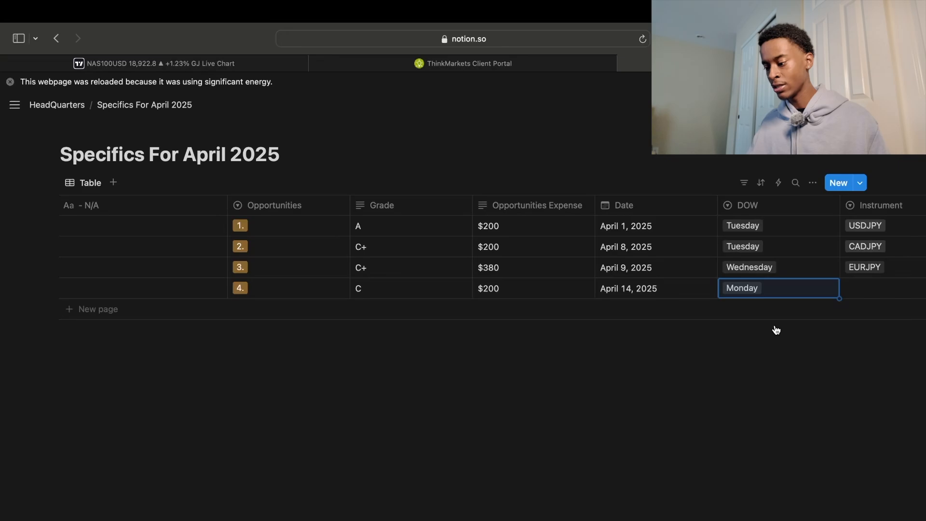
- Set the instrument of opportunity 4 to NAS100 and its direction to Short
scroll(774, 329, right, 5)
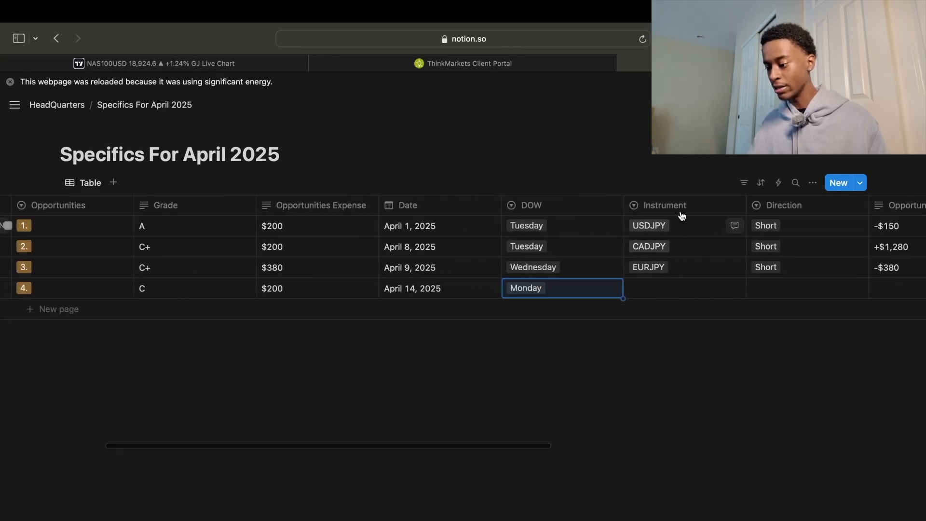
click(680, 292)
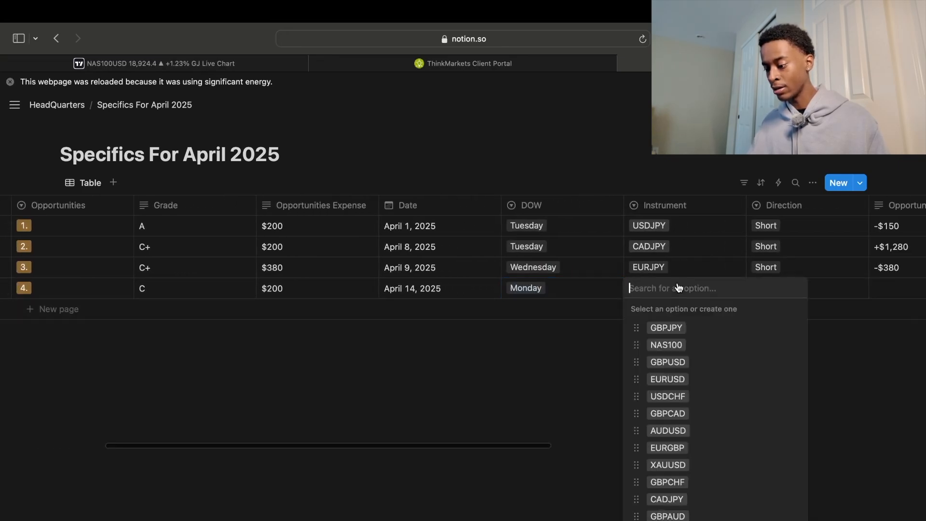
click(675, 346)
click(783, 288)
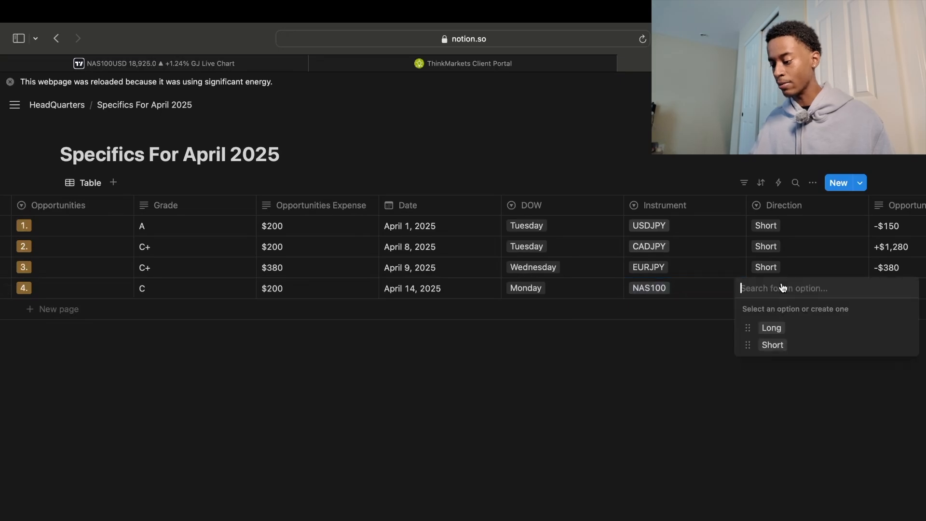
click(775, 346)
- Check the 15-minute NAS100USD chart in TradingView, then return to Notion and examine the outcome, trade destination and gallery columns
scroll(793, 273, right, 6)
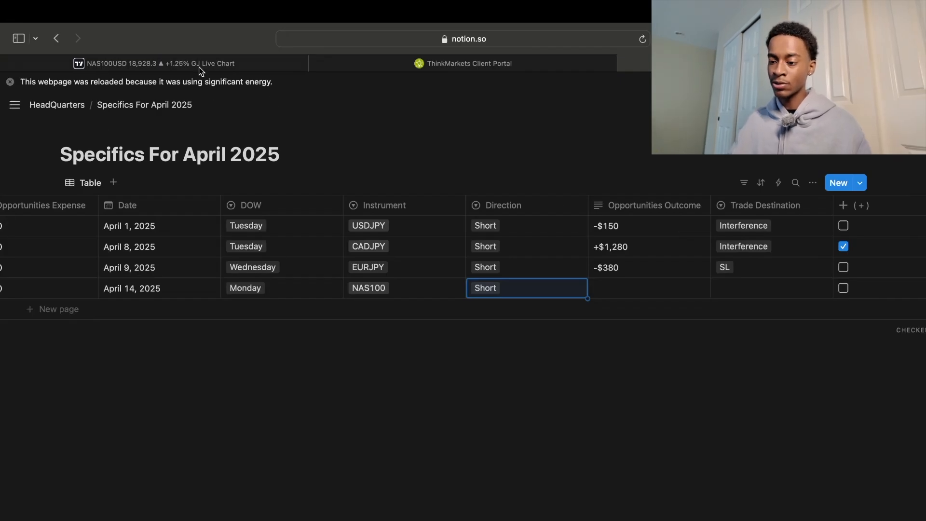
key(ctrl+Tab)
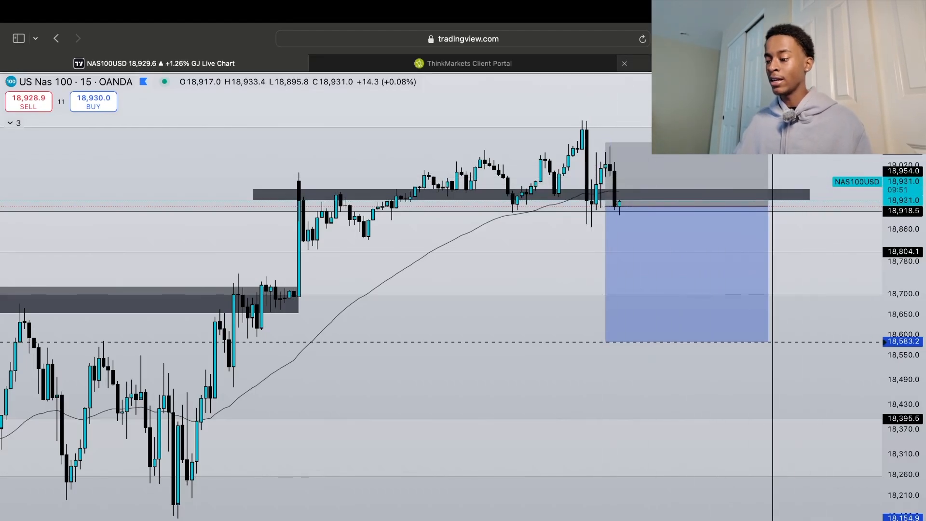
click(773, 63)
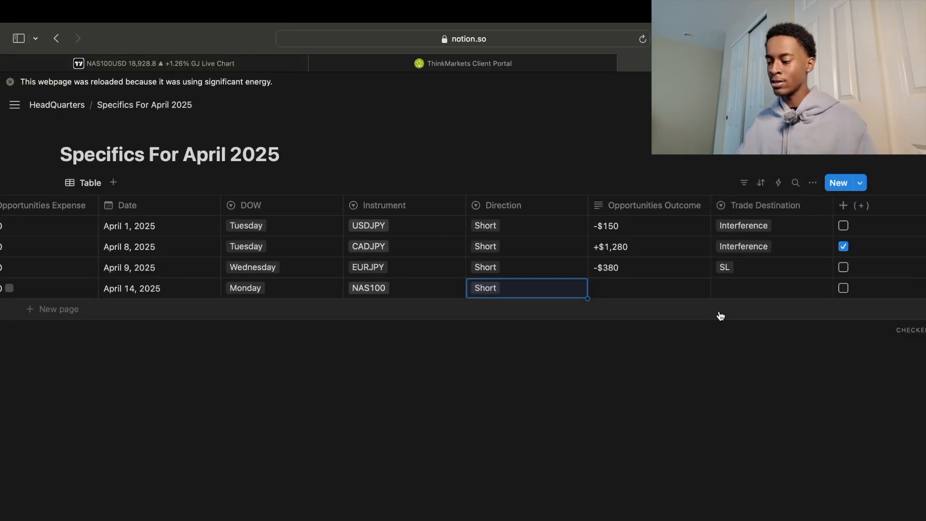
scroll(721, 316, right, 5)
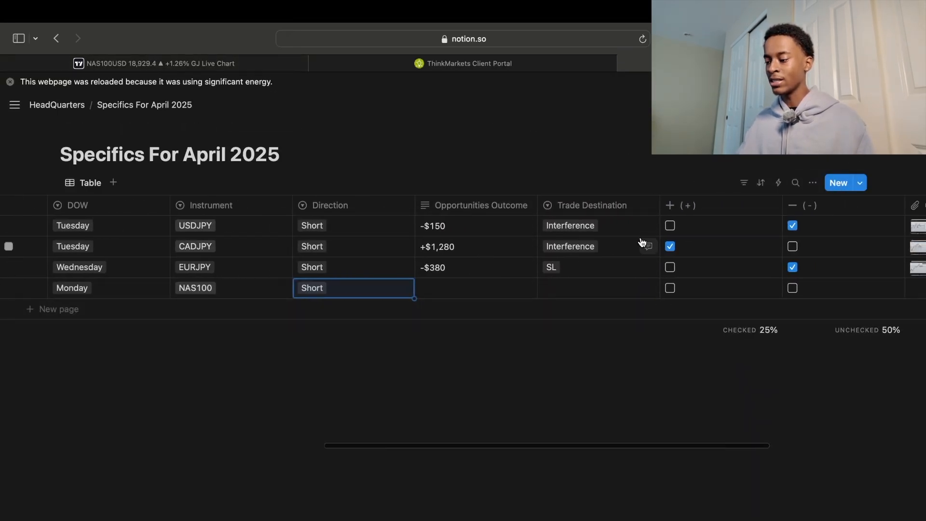
scroll(641, 241, right, 8)
scroll(327, 260, left, 2)
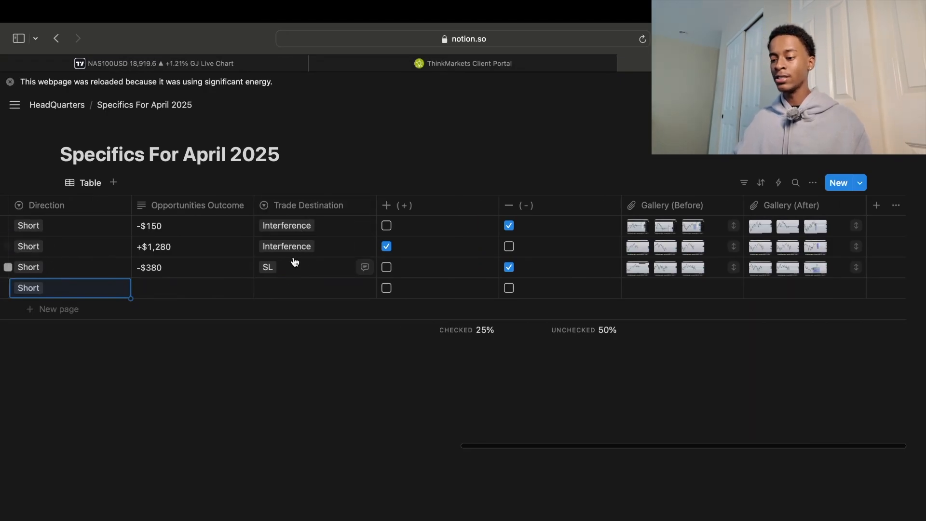
scroll(301, 261, left, 5)
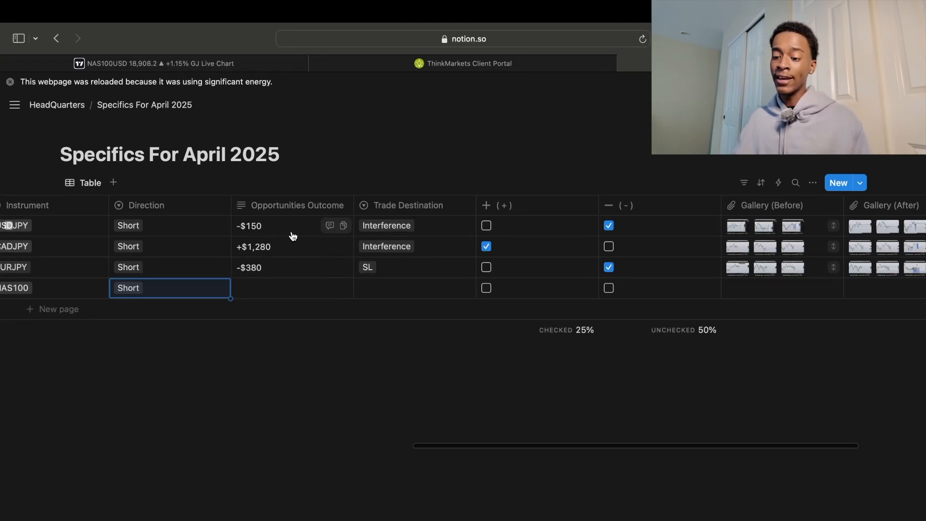
- Upload four chart screenshots, including Screenshot 2025-04-14 at 11.18.29 AM, to opportunity 4's Gallery (Before) cell
scroll(700, 236, right, 6)
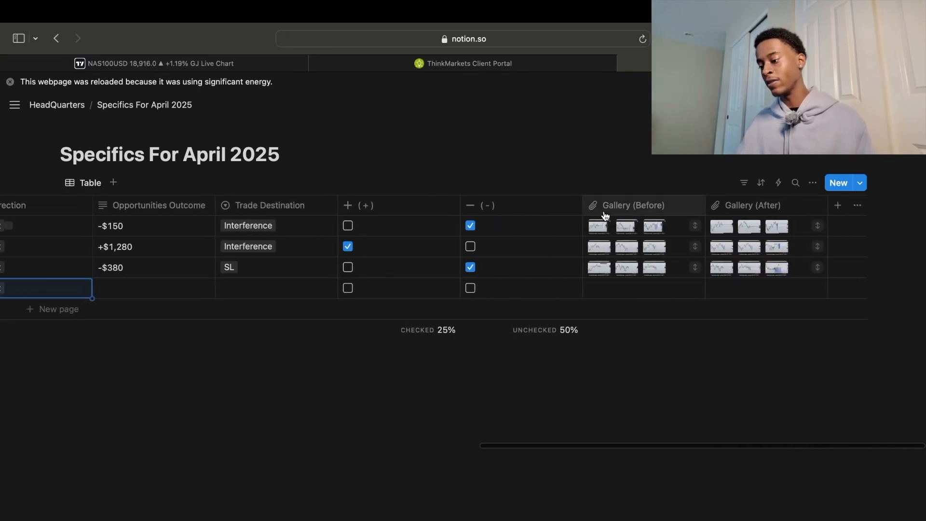
click(600, 290)
click(597, 337)
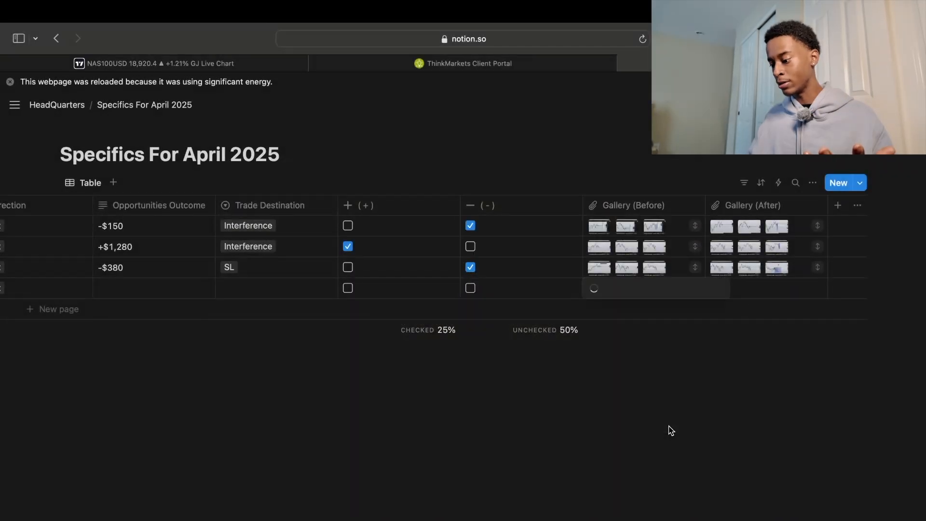
click(636, 516)
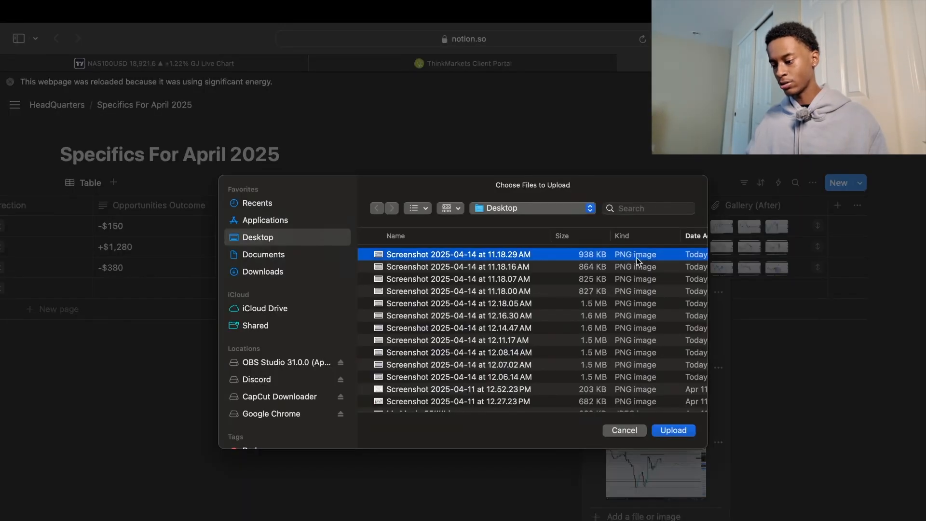
click(673, 430)
key(Escape)
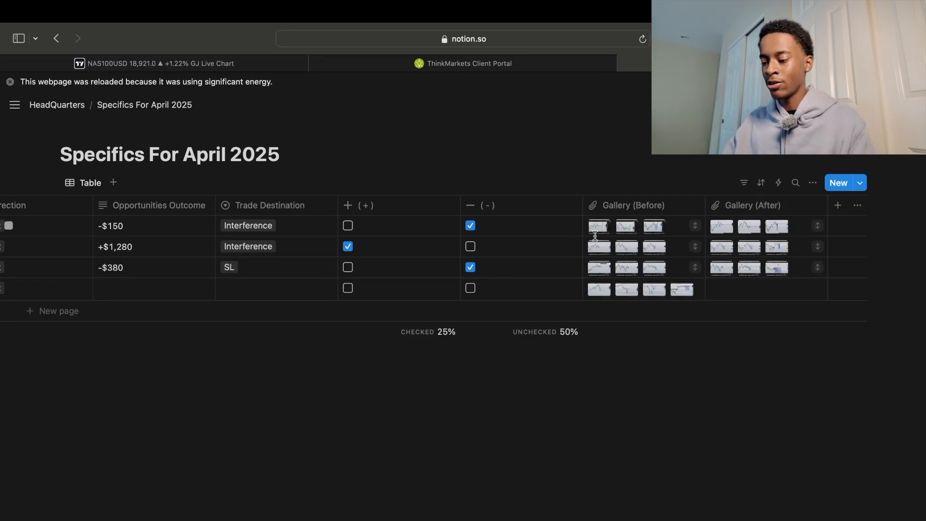
- Review opportunity 4 against the earlier entries, examining its grade, expense and trade details without editing them
scroll(325, 229, left, 10)
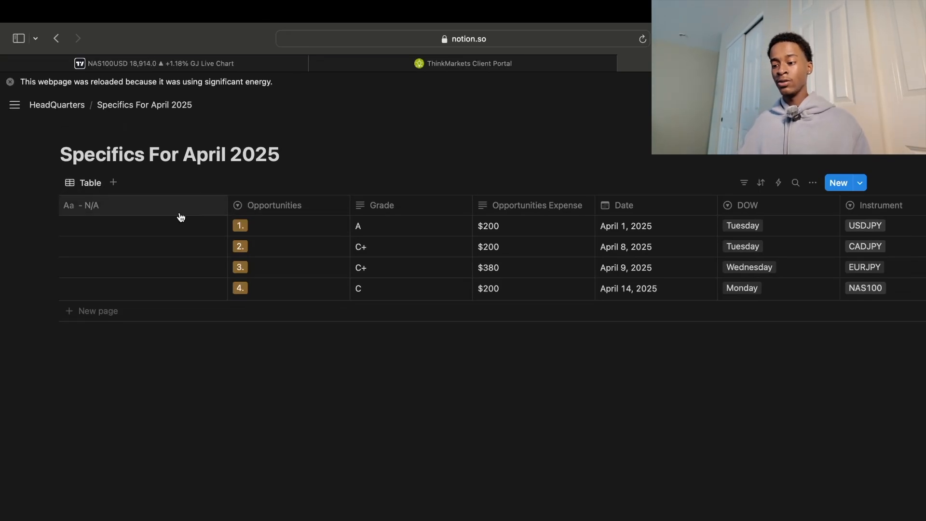
scroll(180, 215, right, 3)
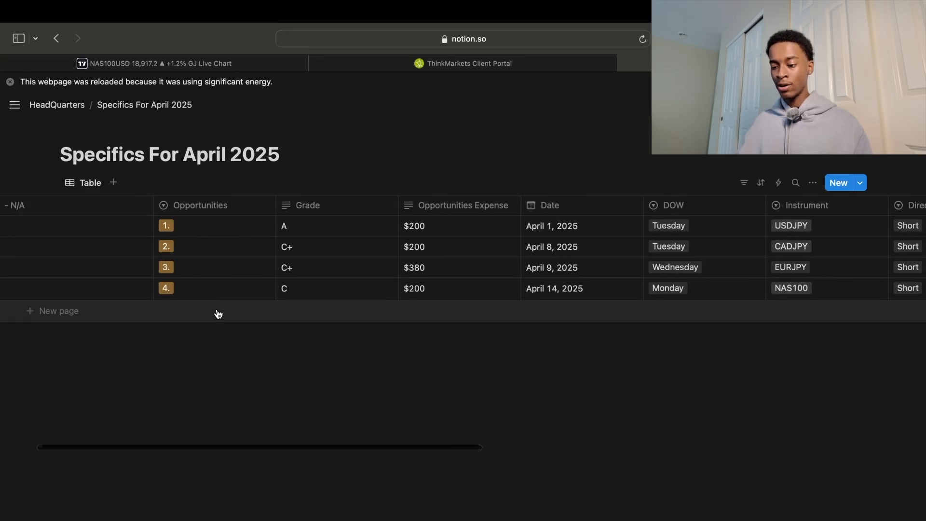
click(197, 312)
key(Escape)
click(189, 317)
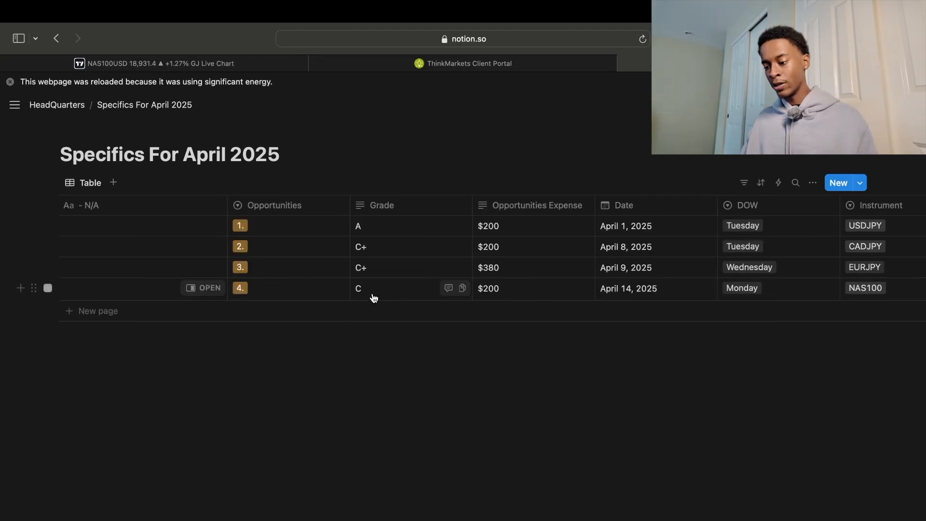
click(374, 297)
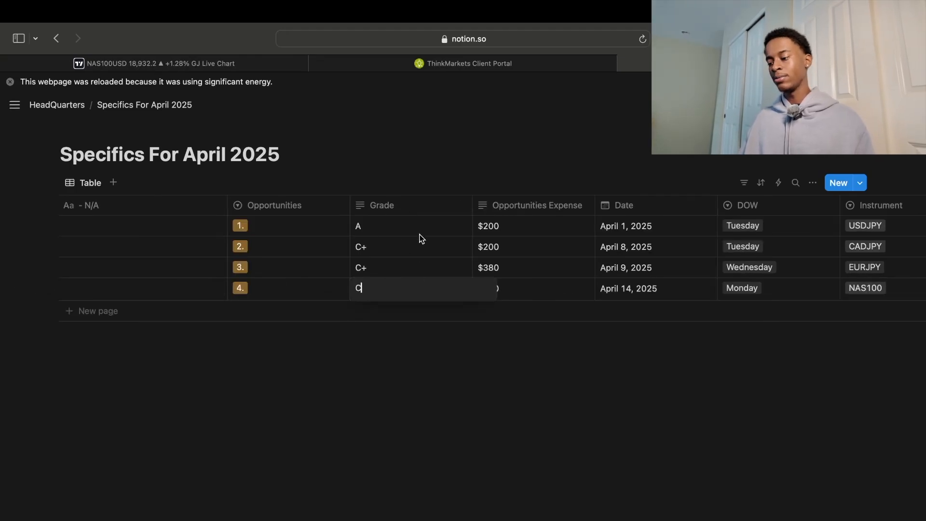
key(Escape)
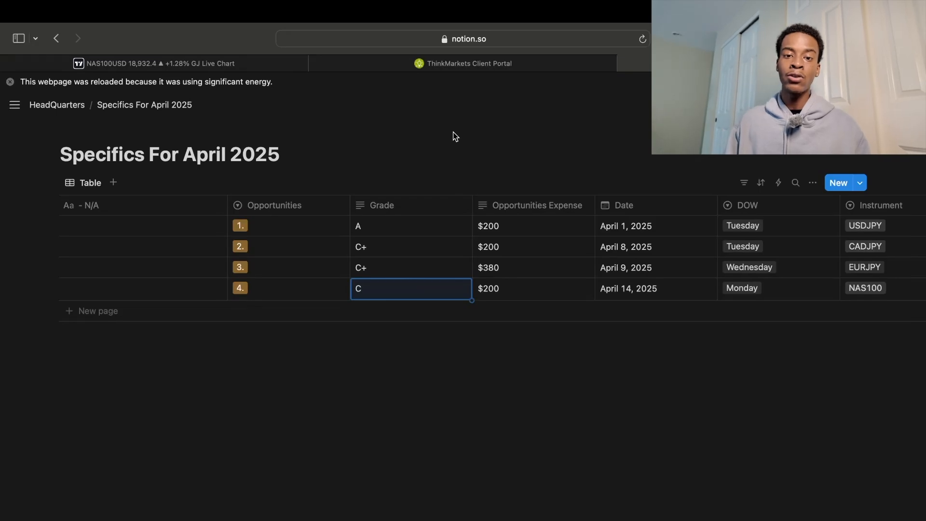
click(502, 353)
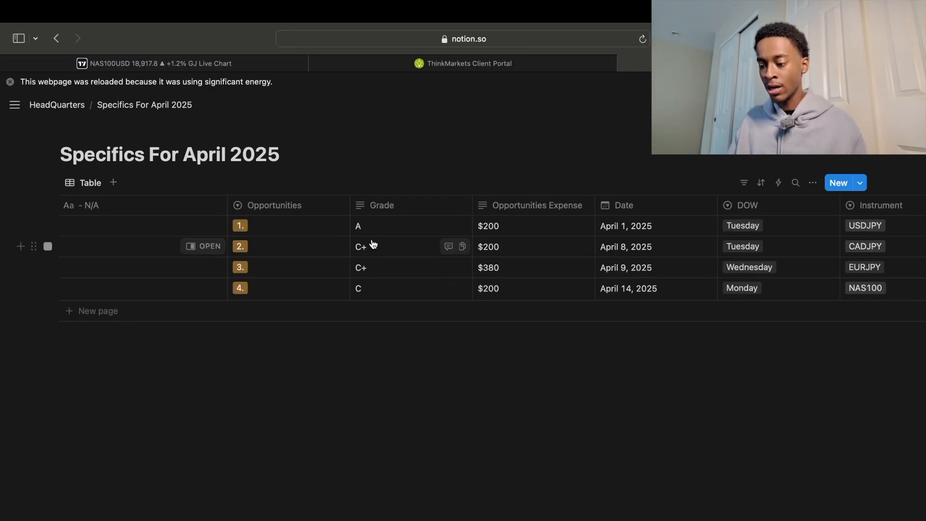
scroll(539, 278, right, 3)
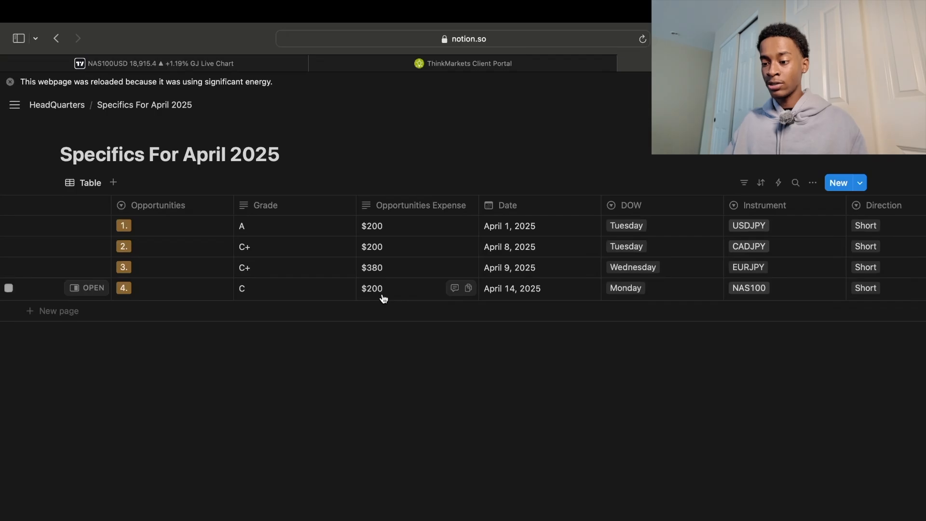
- Switch to TradingView, extend the NAS100USD short position's target down to 18,256.2, and return to the Notion journal
click(214, 65)
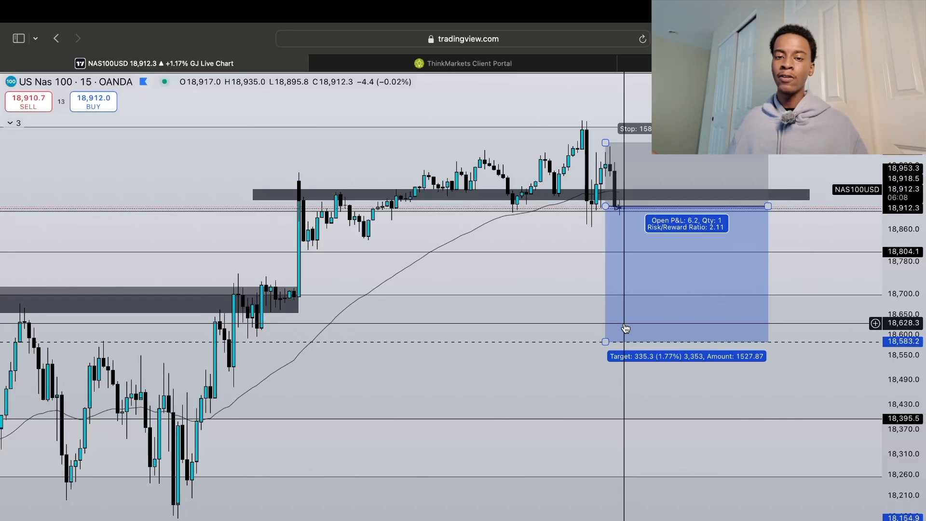
drag(614, 341, 652, 477)
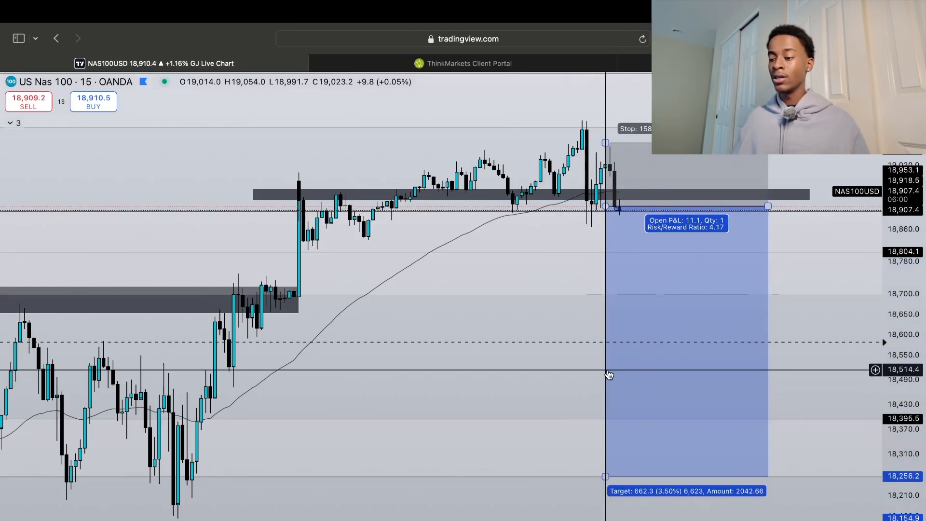
click(752, 63)
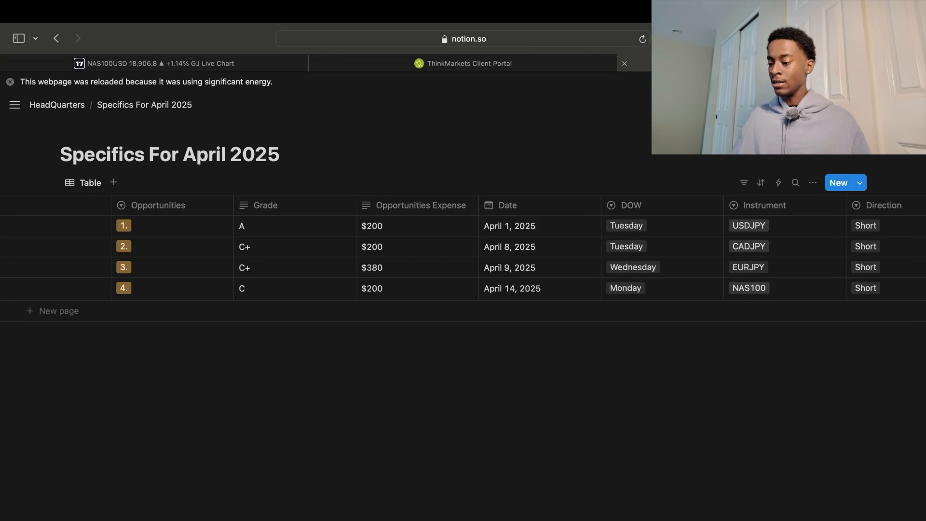
- Examine the journal's date, day, instrument, direction, outcome and trade destination columns through to the galleries
scroll(333, 219, right, 4)
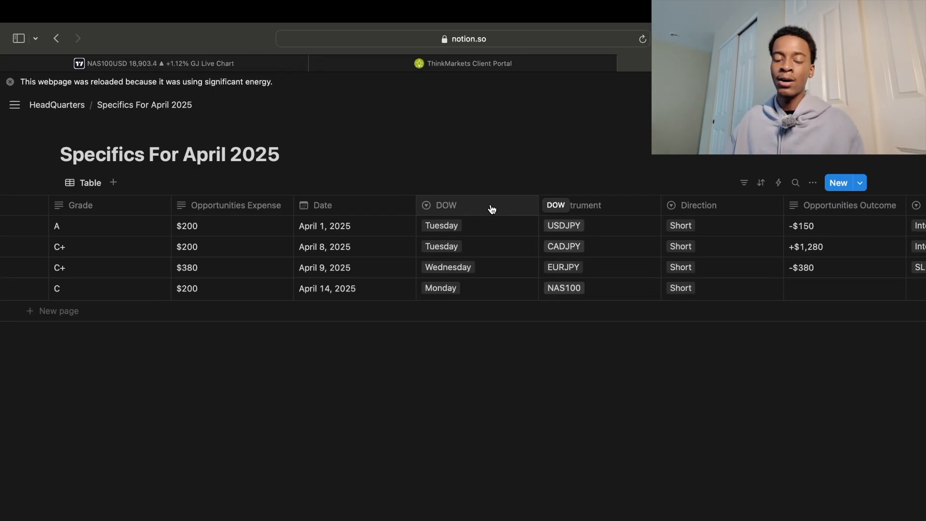
scroll(492, 209, right, 5)
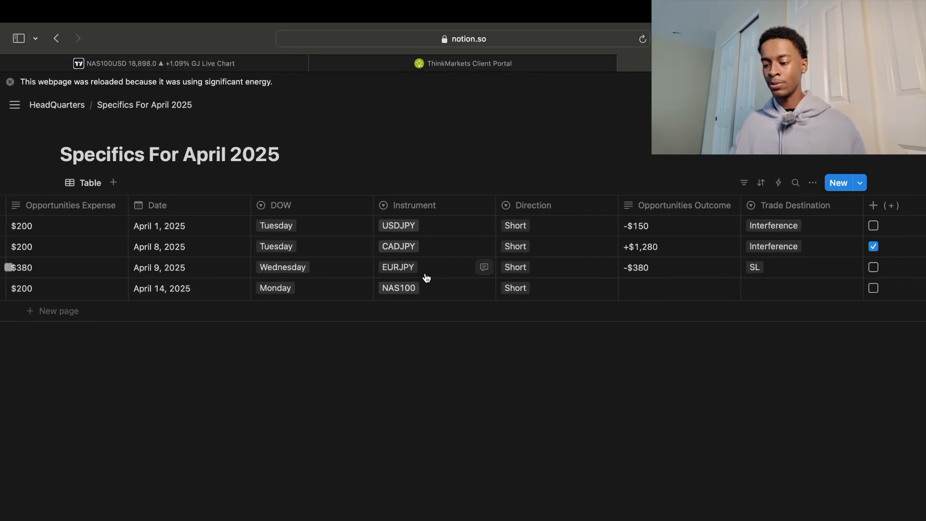
scroll(468, 318, right, 3)
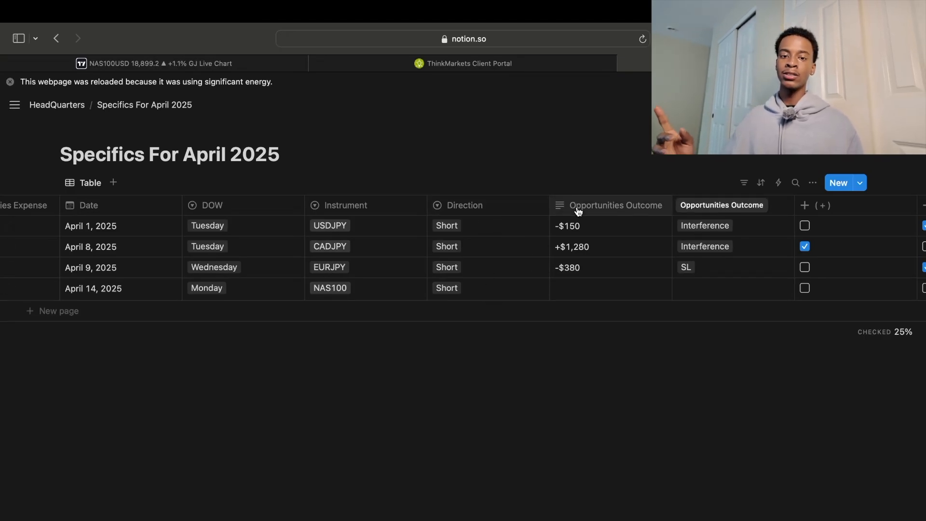
scroll(603, 208, right, 5)
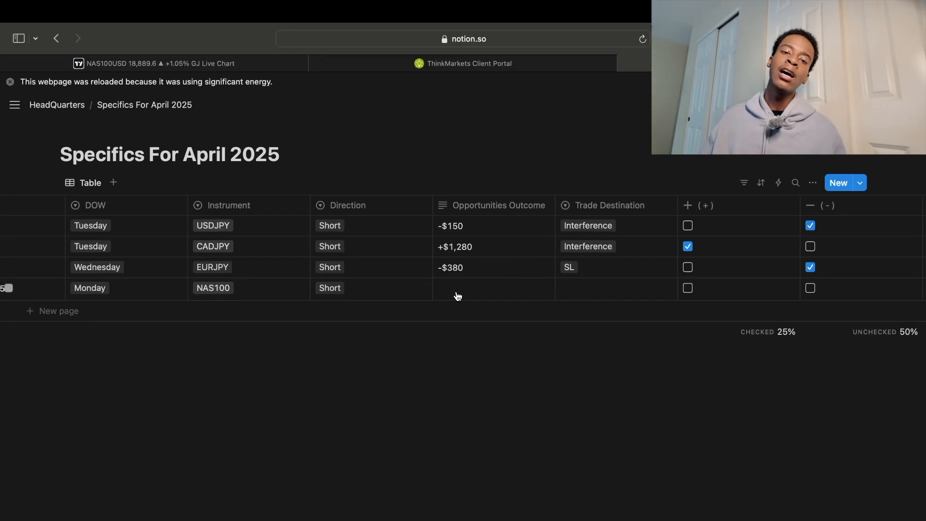
scroll(444, 203, right, 5)
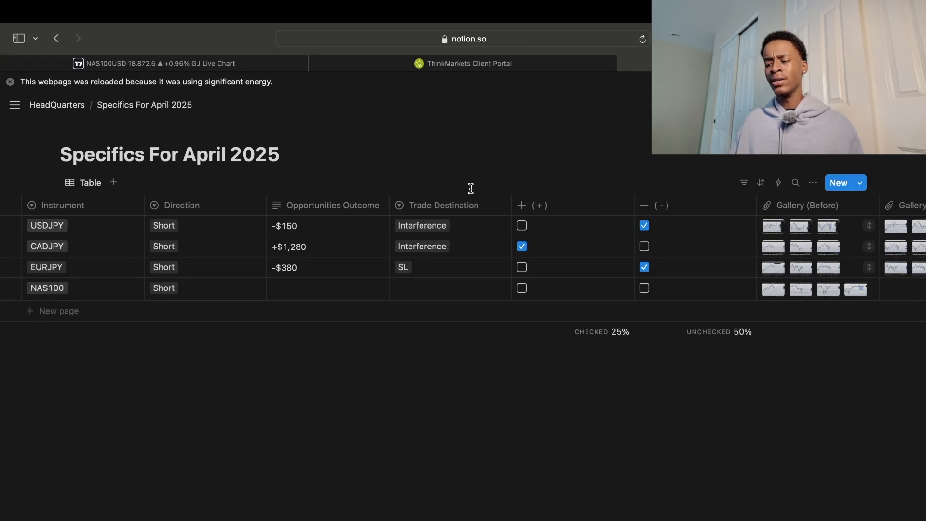
scroll(492, 226, right, 4)
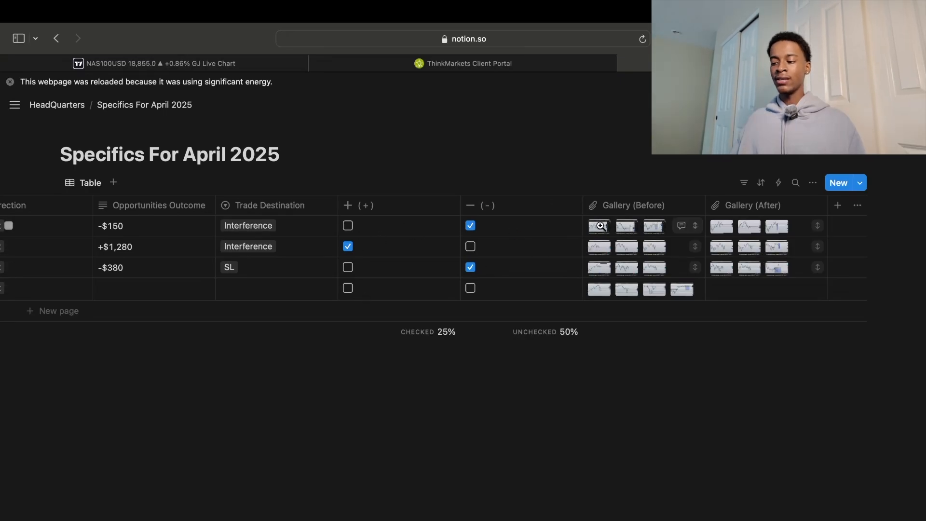
- View the before and after gallery screenshots of opportunity 3, the EURJPY trade
click(600, 266)
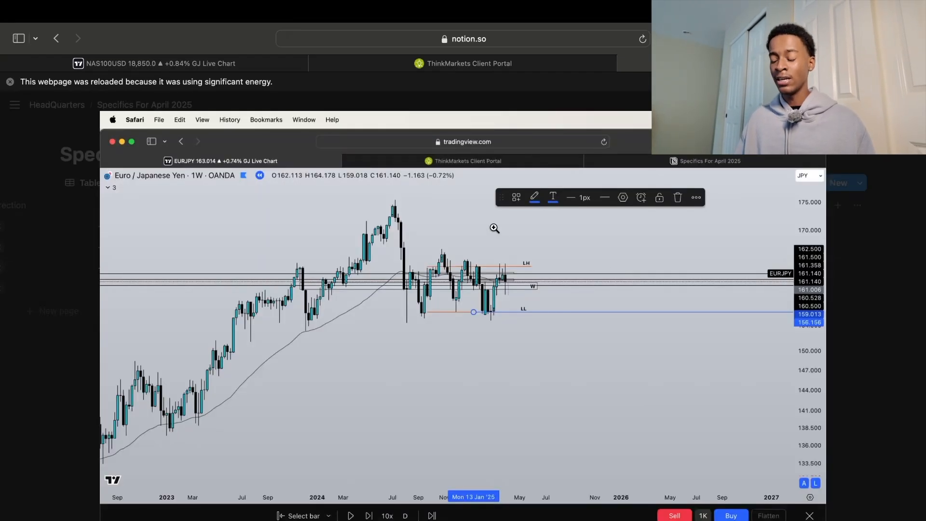
click(866, 339)
click(617, 272)
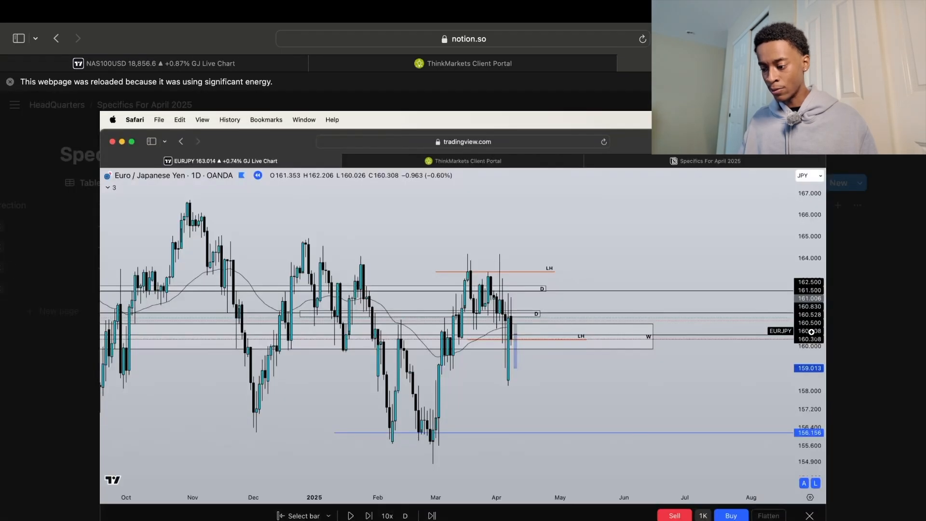
click(849, 340)
click(650, 268)
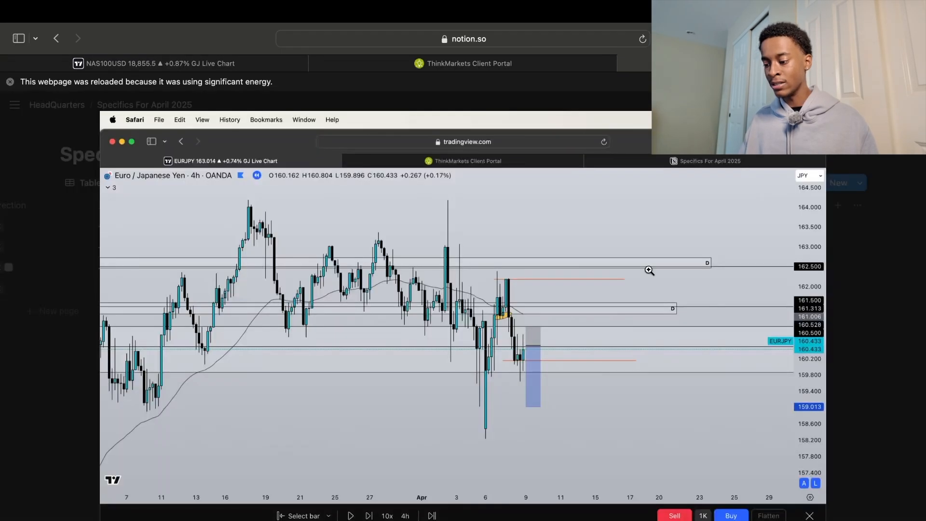
click(829, 358)
click(721, 266)
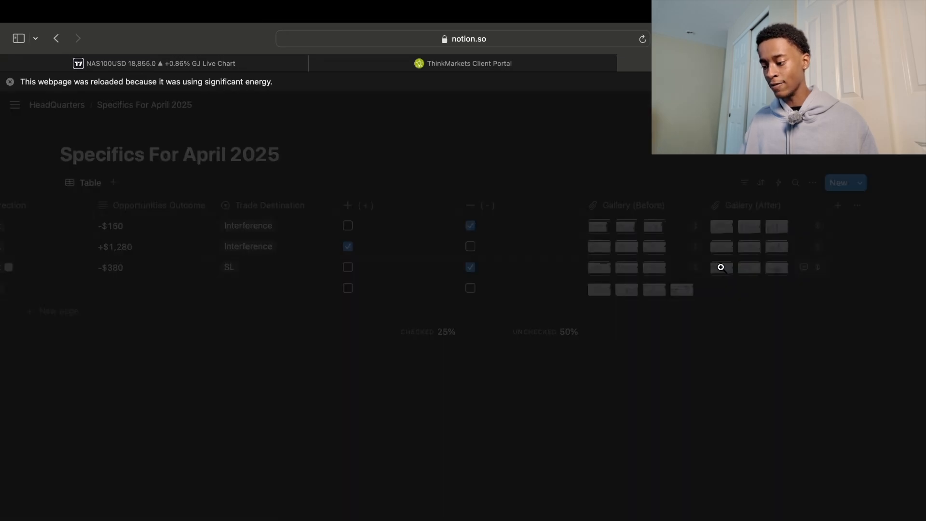
click(867, 371)
click(745, 283)
click(852, 309)
- View the before and after gallery screenshots of opportunity 2, the CADJPY trade
click(599, 249)
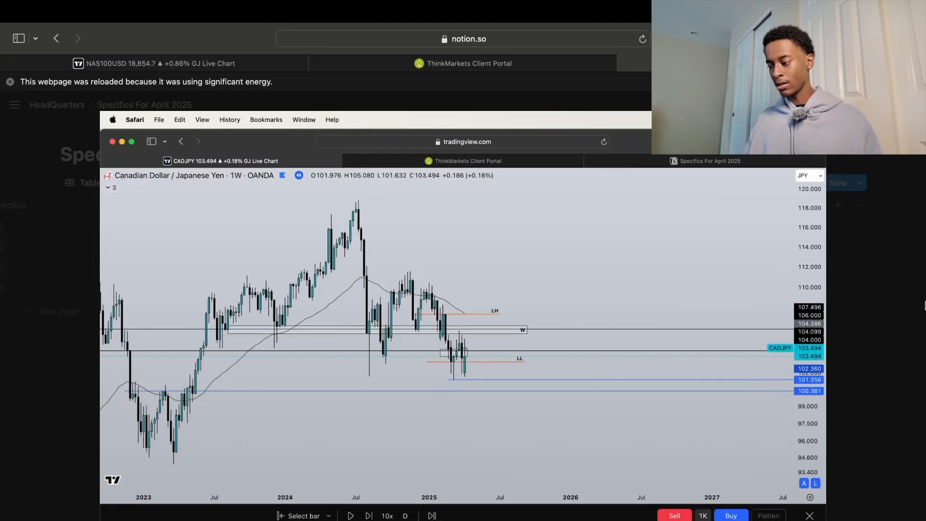
click(893, 292)
click(628, 253)
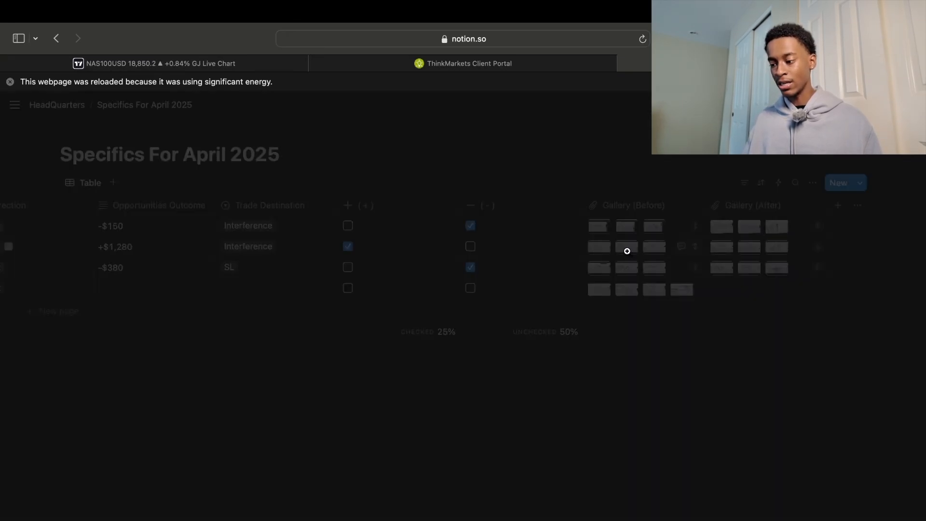
click(890, 336)
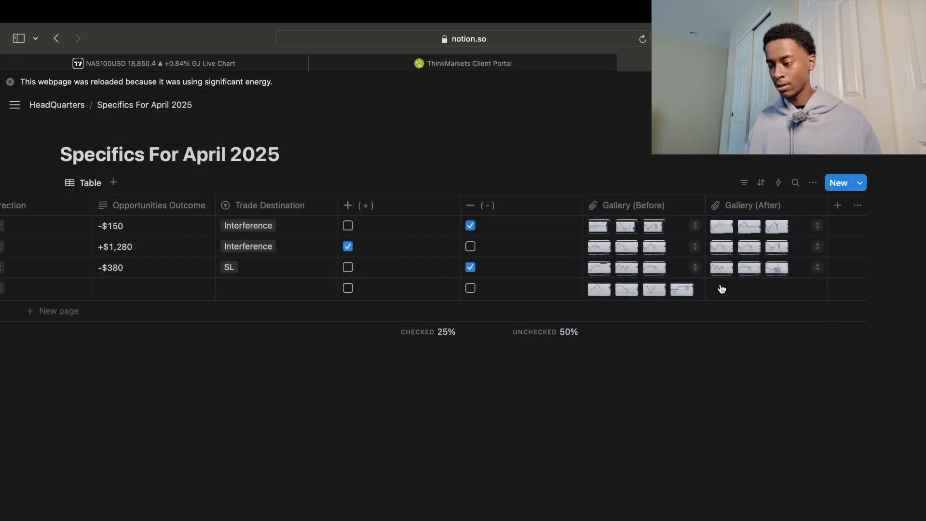
click(653, 249)
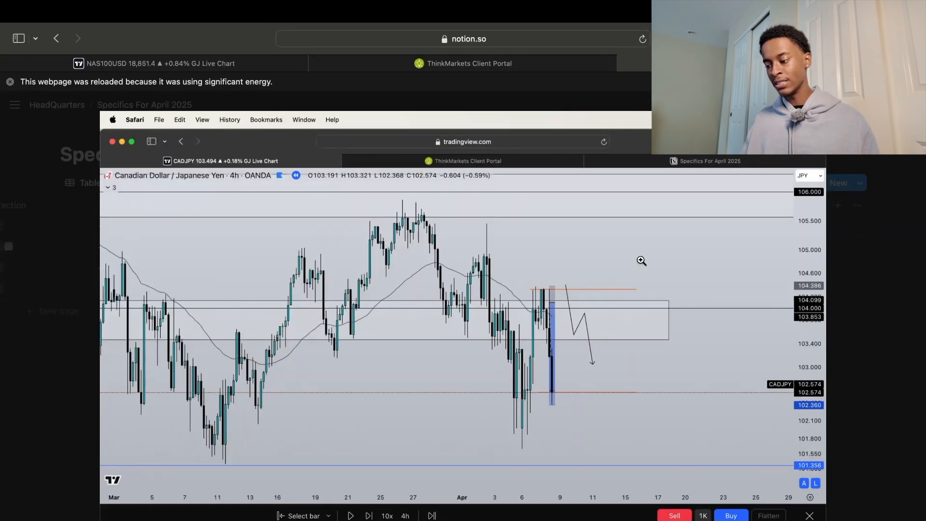
click(832, 340)
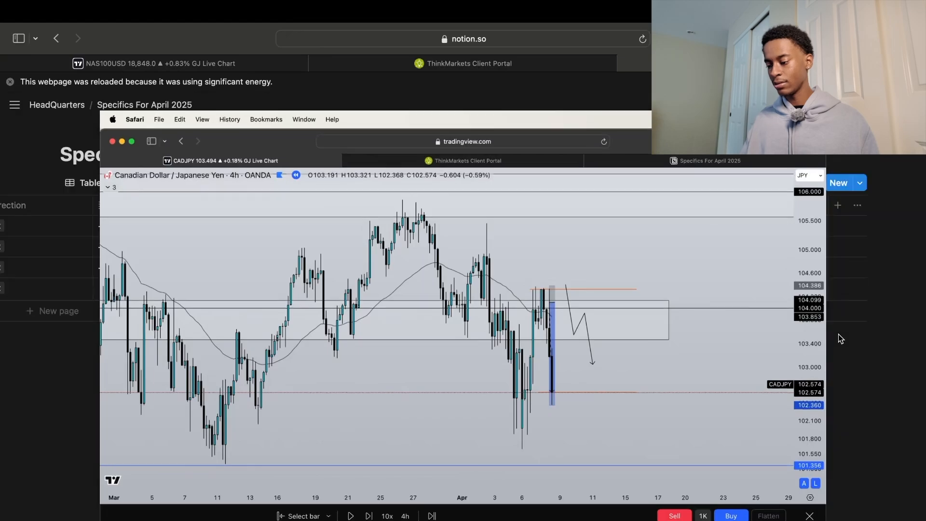
click(752, 247)
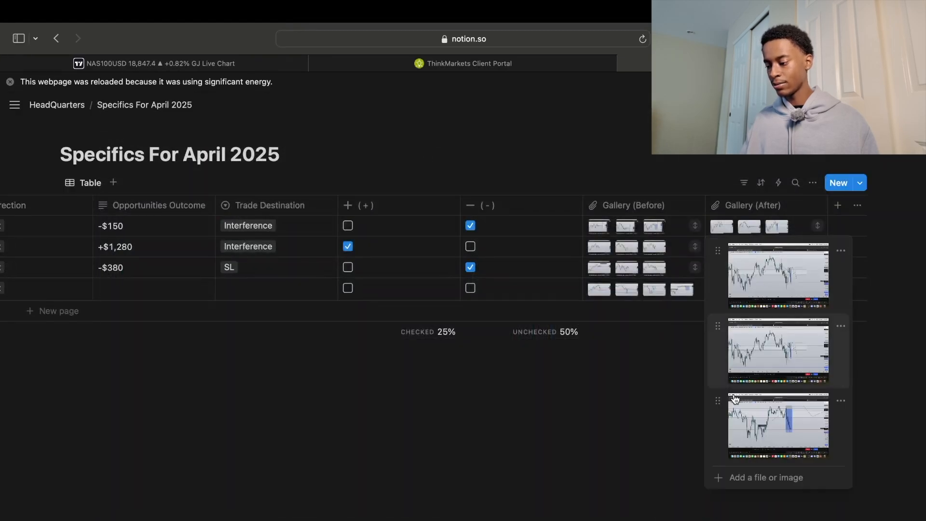
click(749, 361)
click(833, 403)
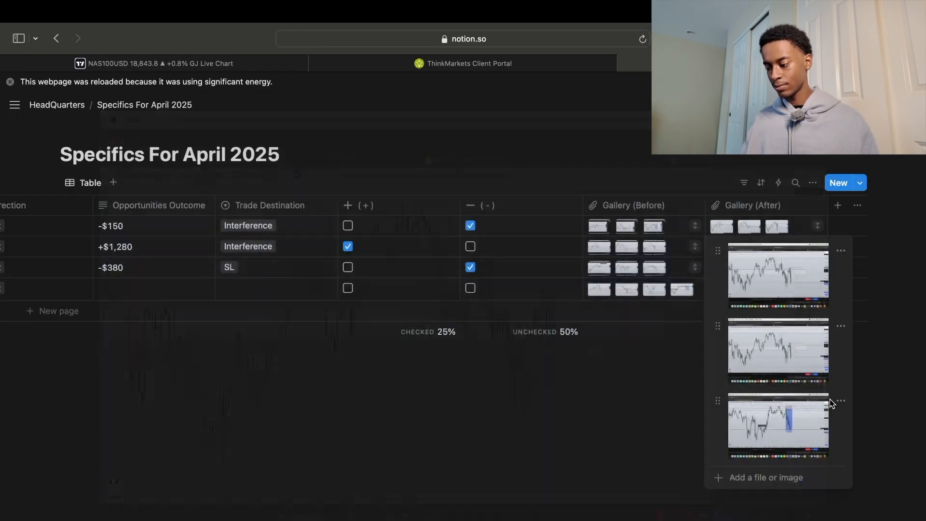
click(783, 435)
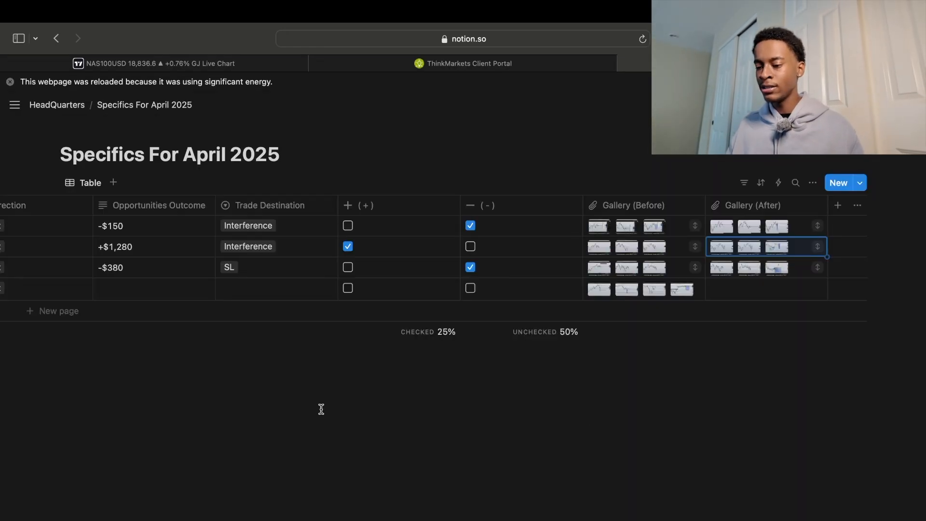
scroll(95, 302, left, 15)
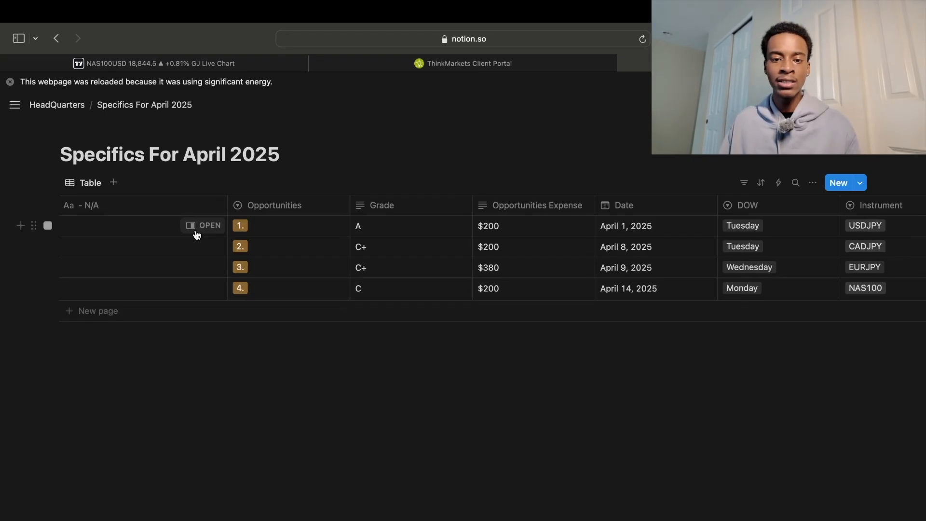
scroll(480, 221, right, 10)
scroll(479, 223, left, 10)
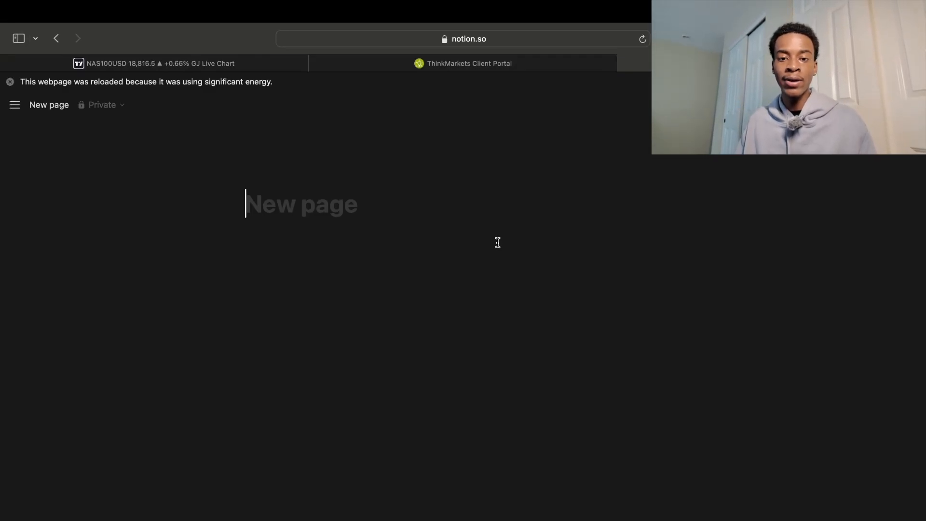
- Title the new private page April Template and start an empty block below the title
text(Ap)
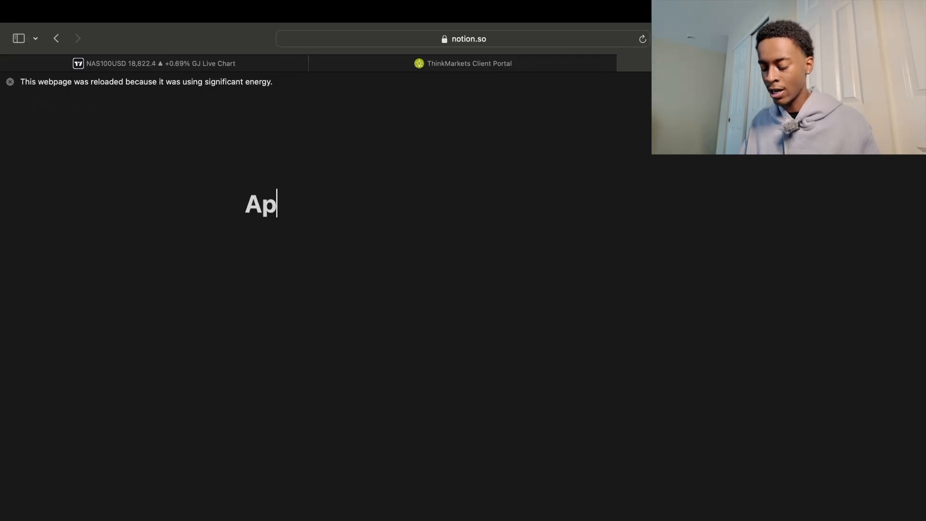
text(ril Template)
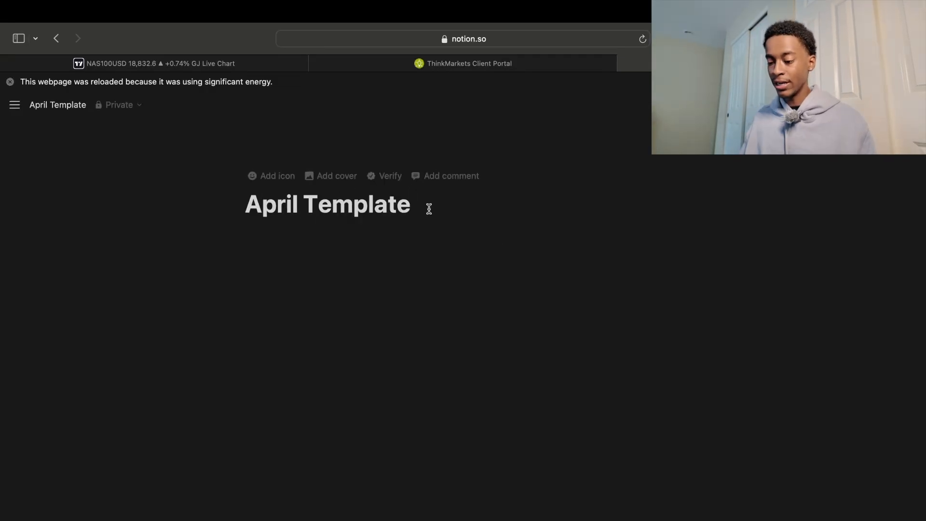
click(290, 228)
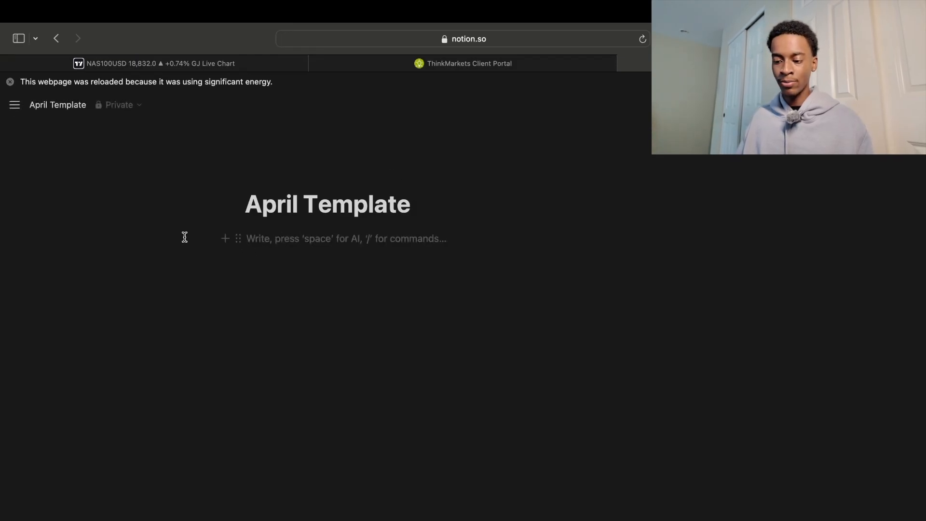
- Insert a table view database under the April Template title and add a second table view to it
click(225, 240)
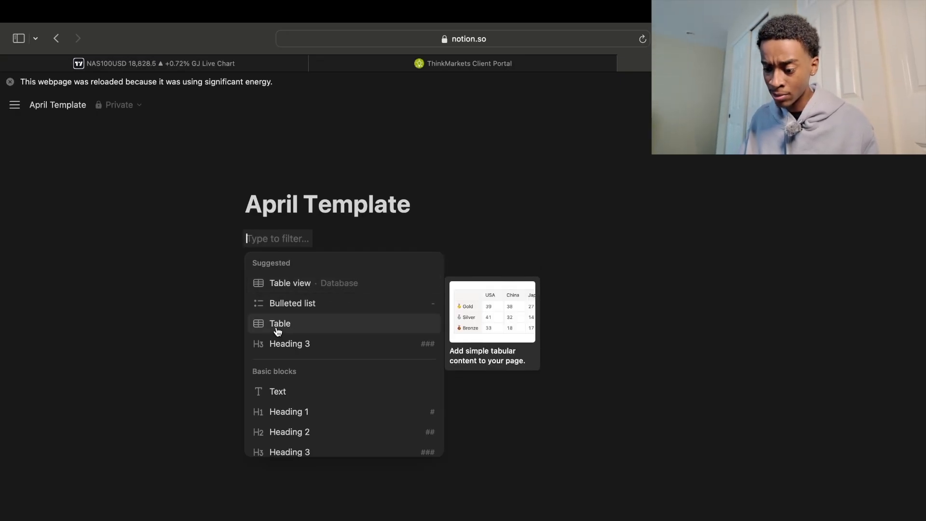
click(296, 285)
key(Escape)
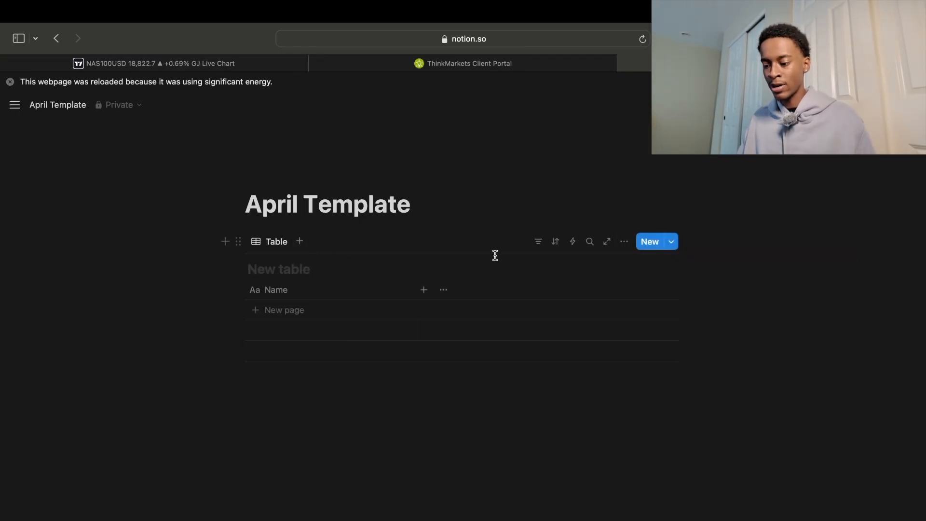
click(299, 241)
- Add a first row to the new table with the name 1
click(252, 310)
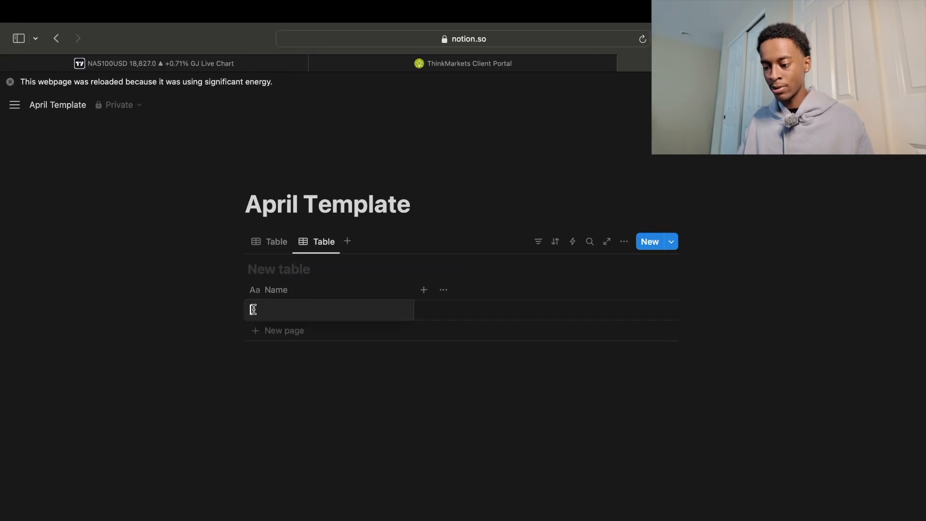
text(1)
key(Escape)
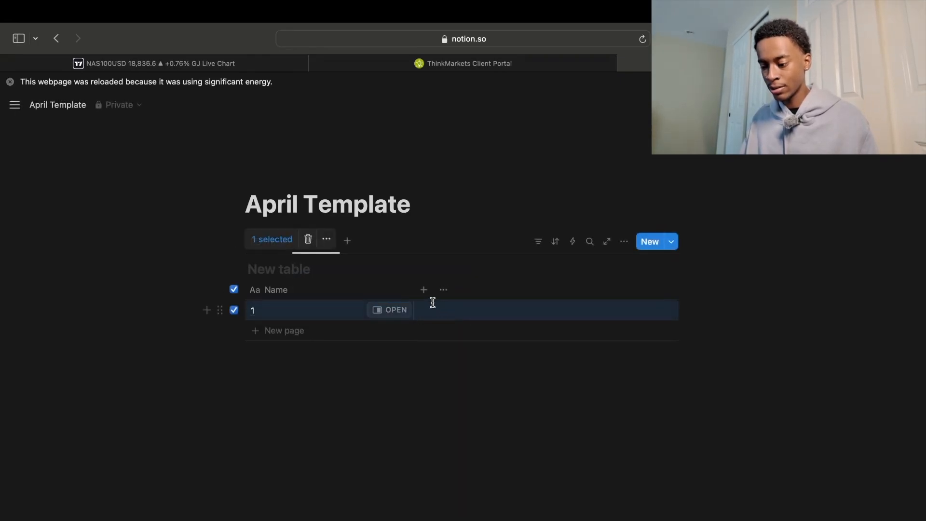
- Add a Date property to the table with its default name and format
click(423, 289)
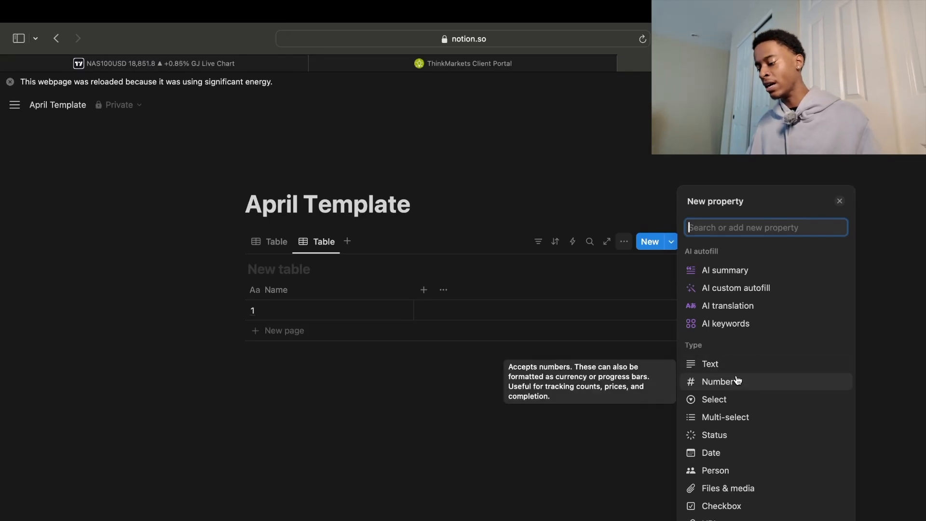
click(733, 453)
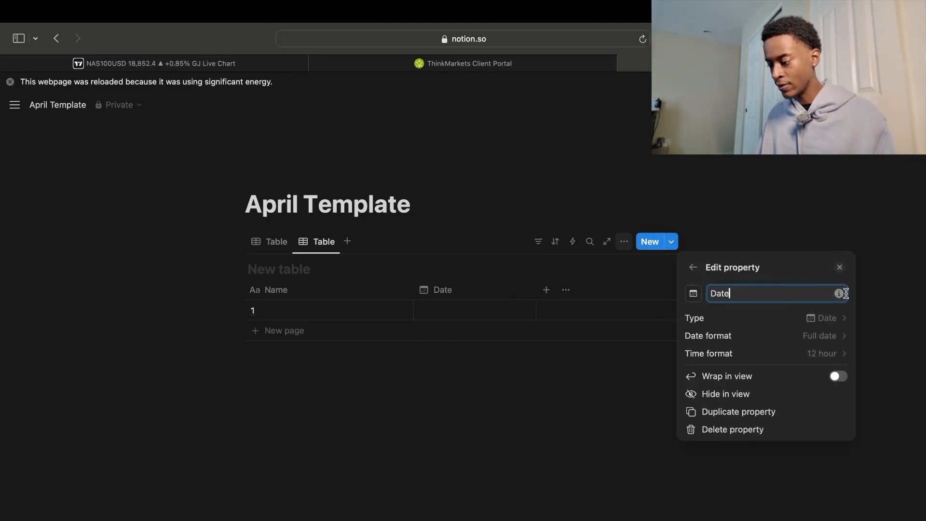
click(885, 263)
- Add a Text property and a Select property to the table, keeping their default names
click(546, 290)
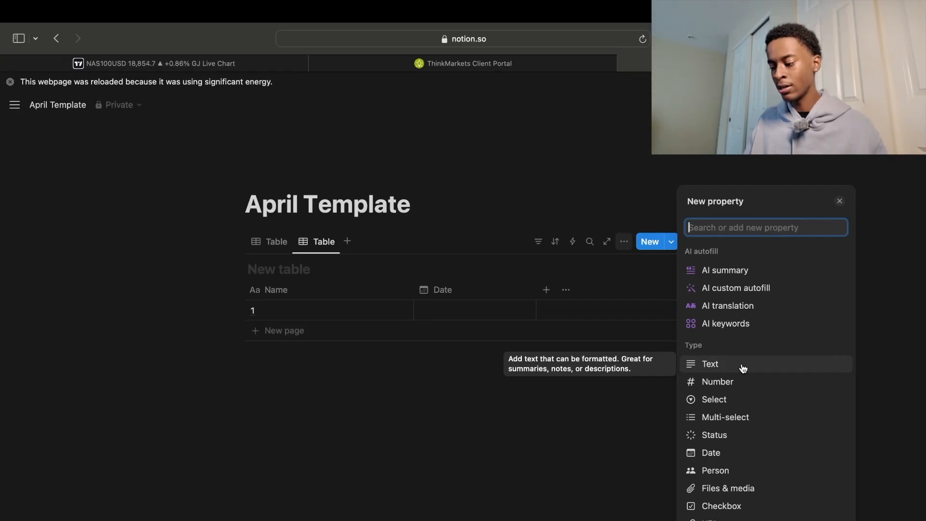
click(743, 369)
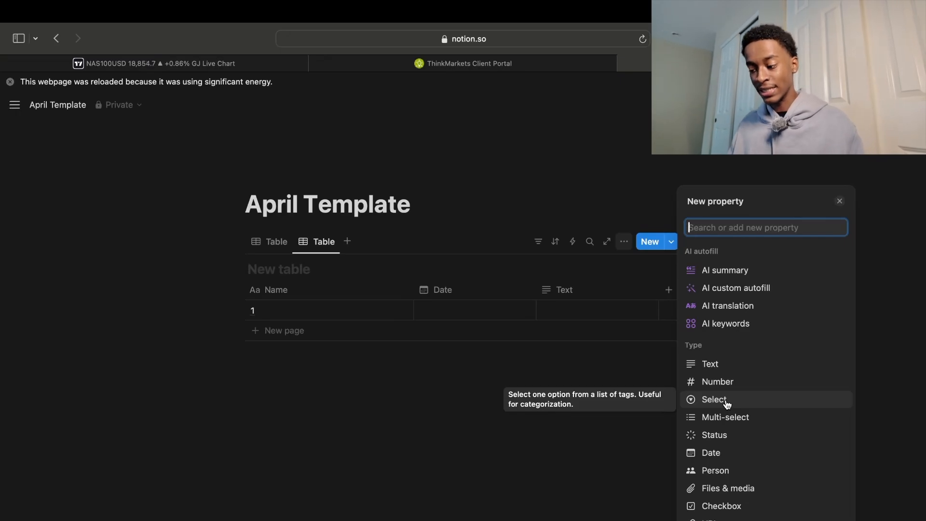
click(727, 404)
click(516, 415)
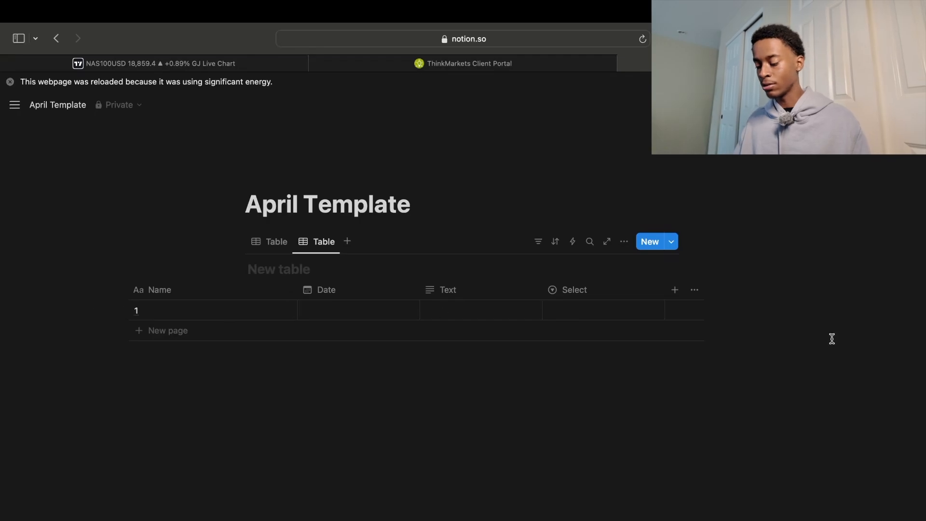
- Add two Checkbox properties to the table, keeping their default names
click(675, 289)
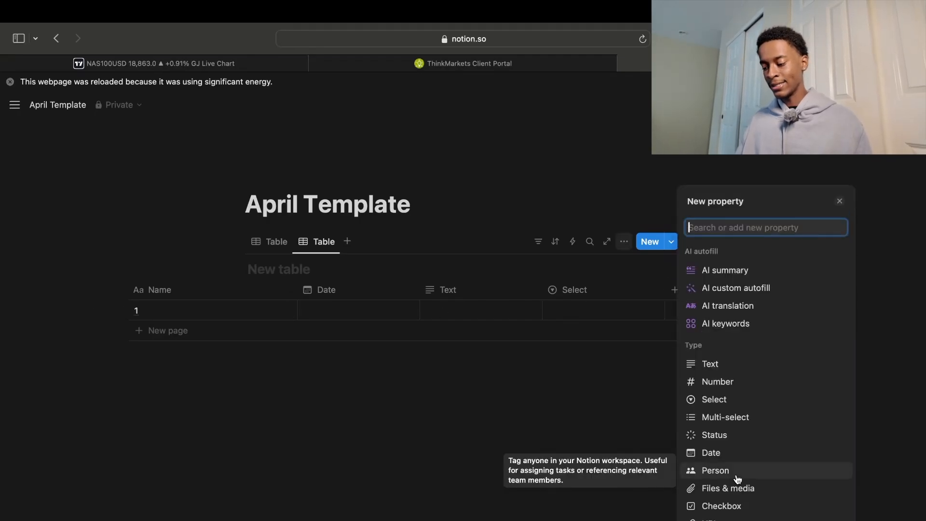
scroll(738, 472, down, 3)
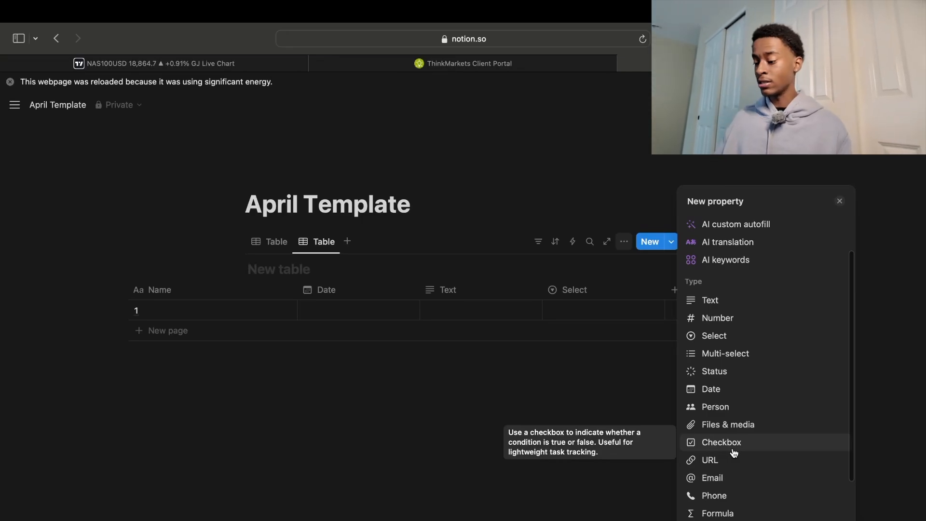
click(734, 453)
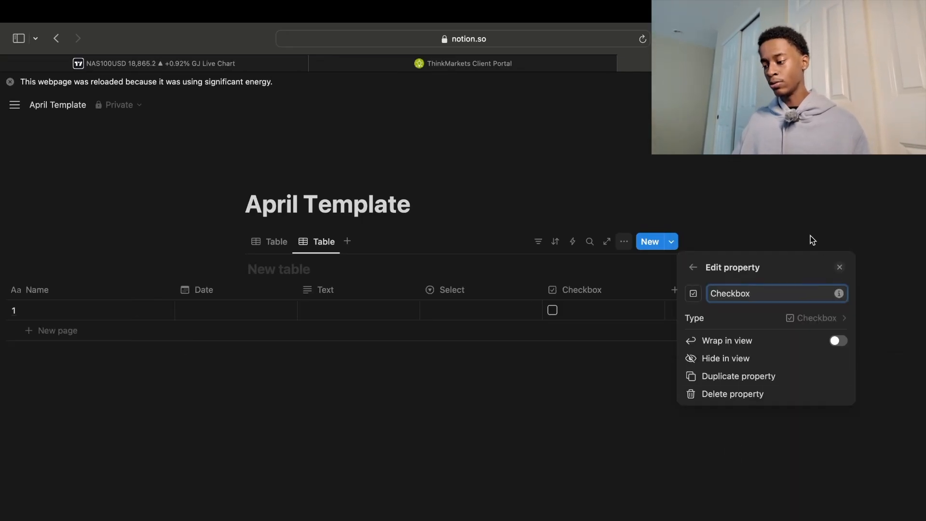
click(855, 223)
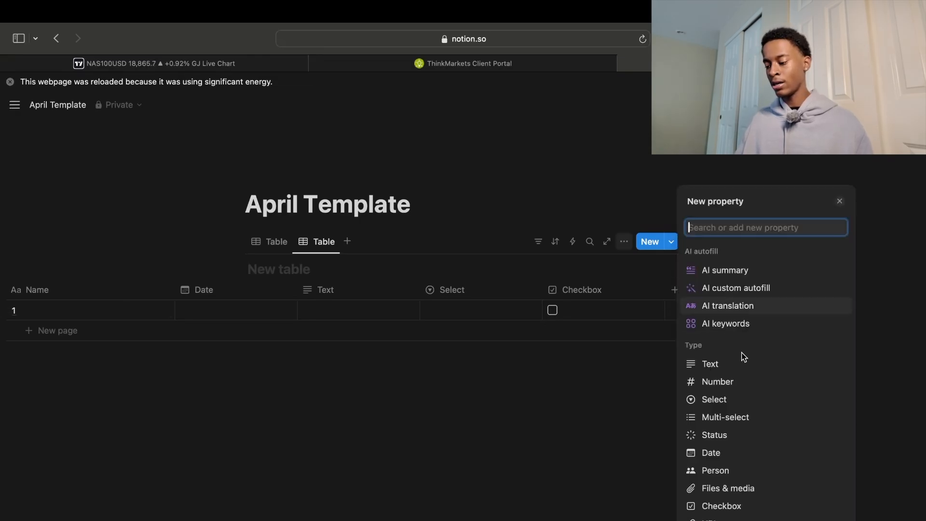
click(733, 504)
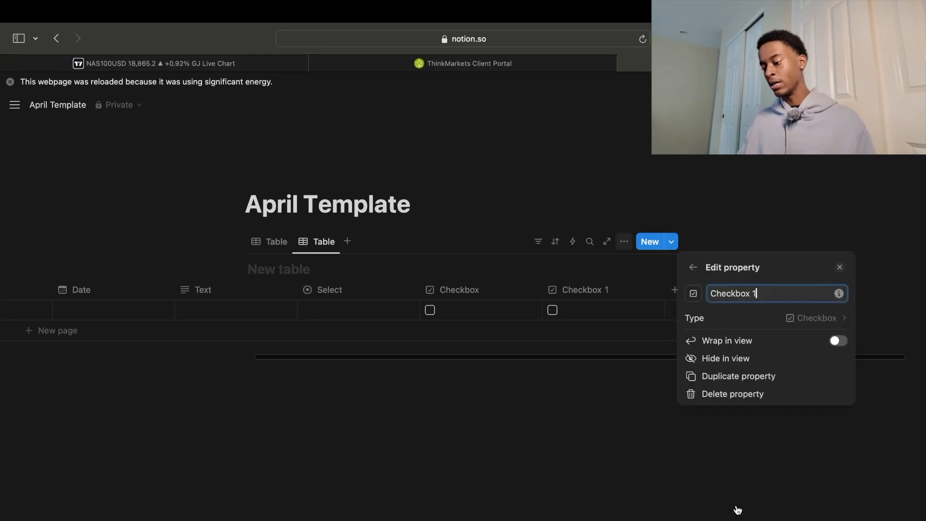
click(792, 212)
- Add a Files & media property after the two checkbox columns, keeping its default name
scroll(423, 299, left, 8)
scroll(423, 299, right, 6)
scroll(423, 299, right, 5)
click(649, 290)
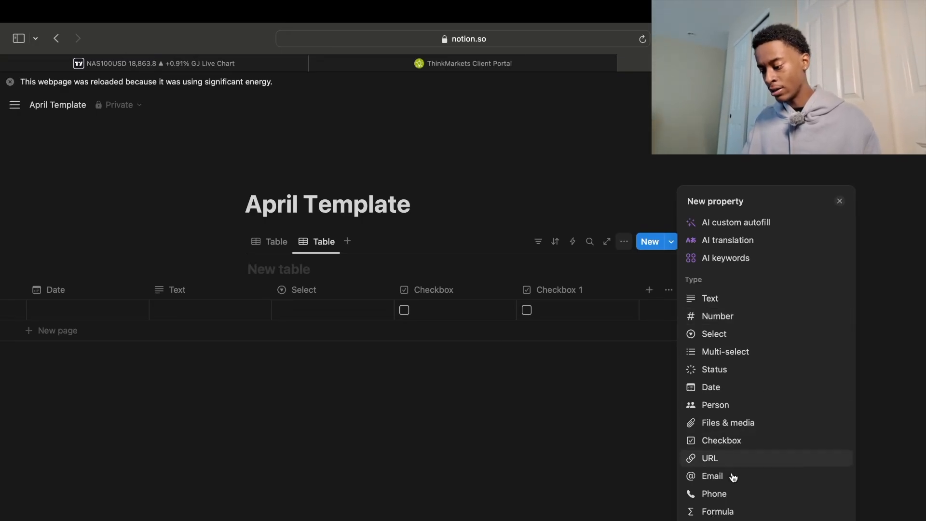
click(756, 423)
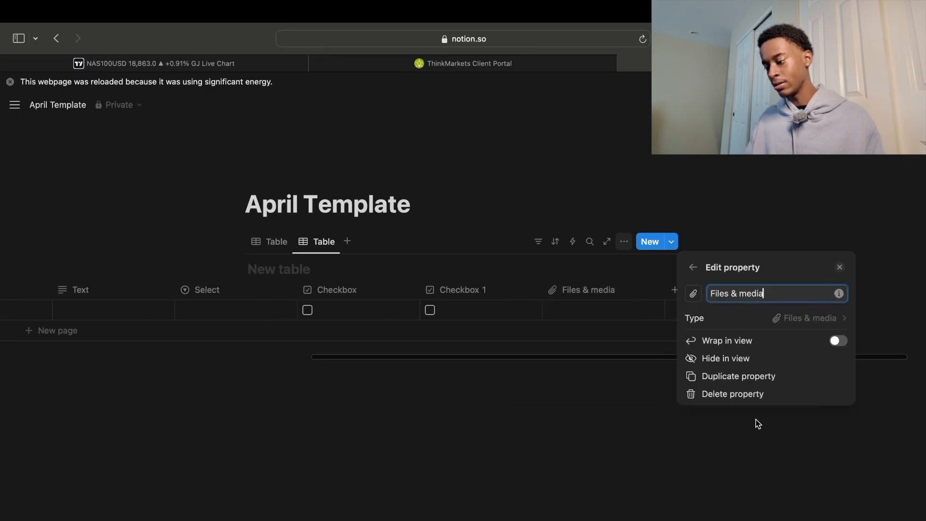
click(874, 235)
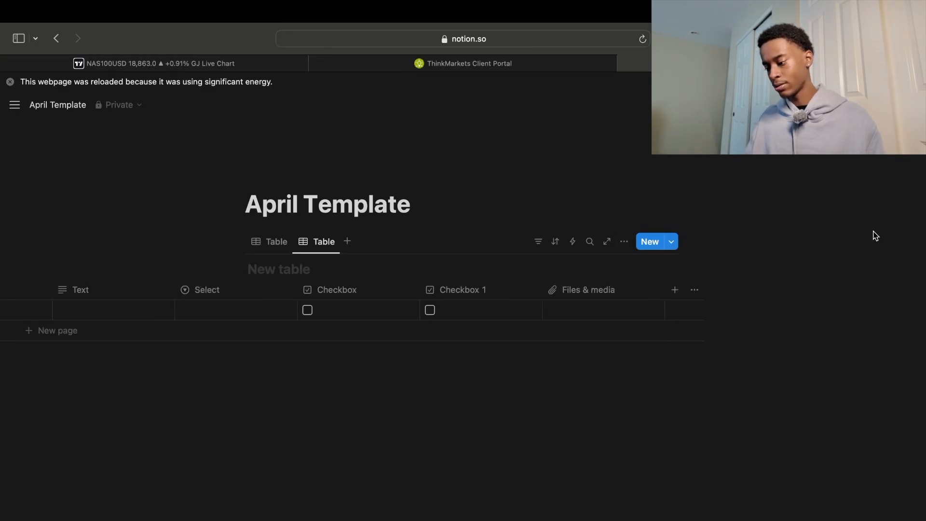
- Add a second Files & media property to the end of the table
click(575, 311)
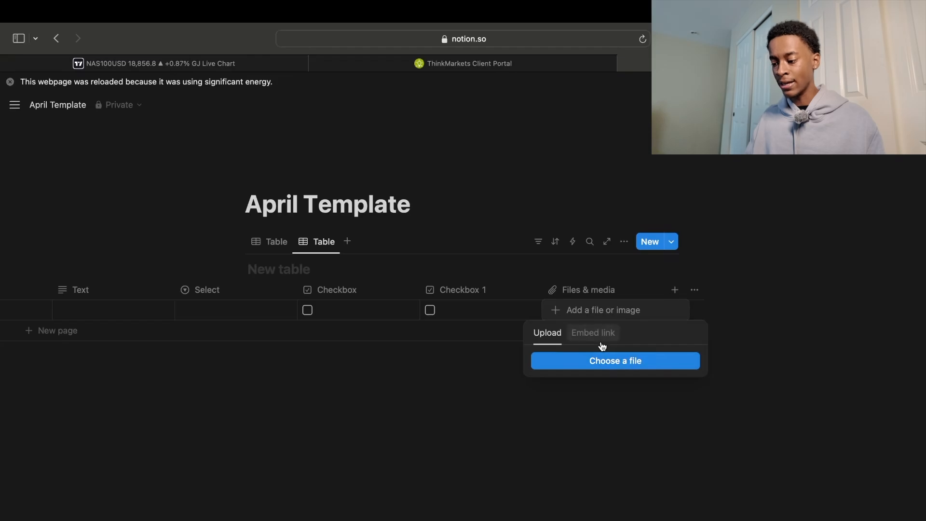
click(673, 290)
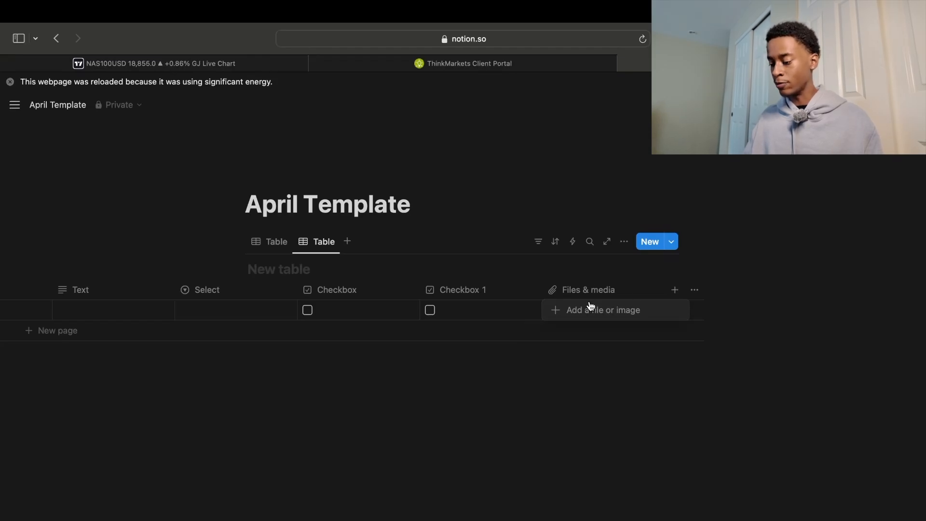
click(675, 289)
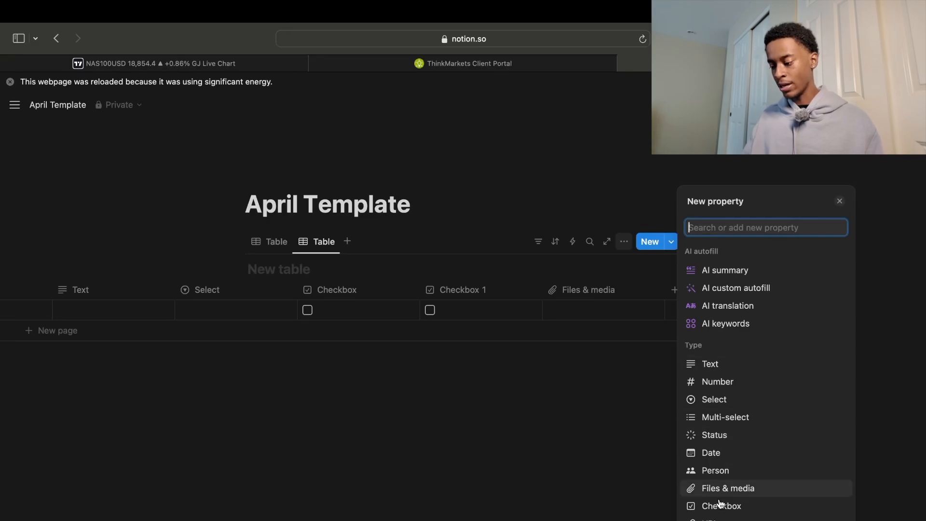
click(755, 488)
click(682, 451)
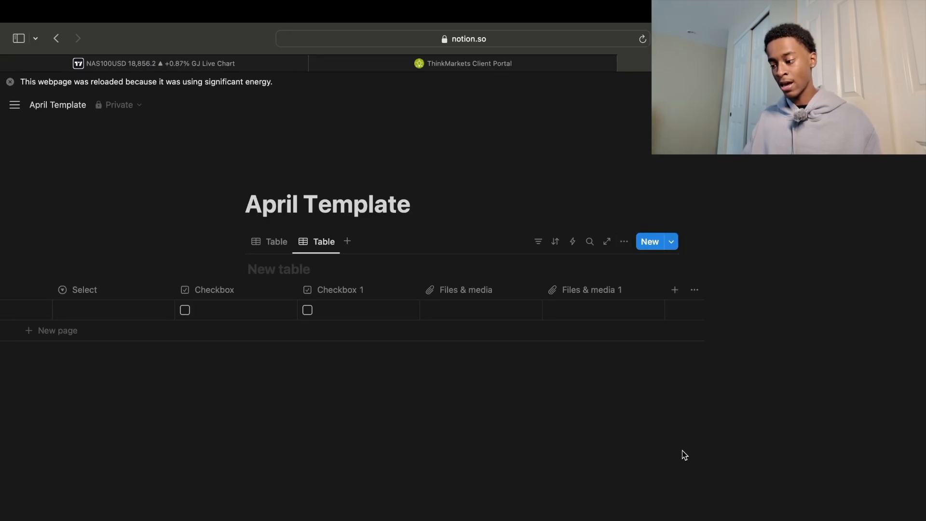
click(485, 313)
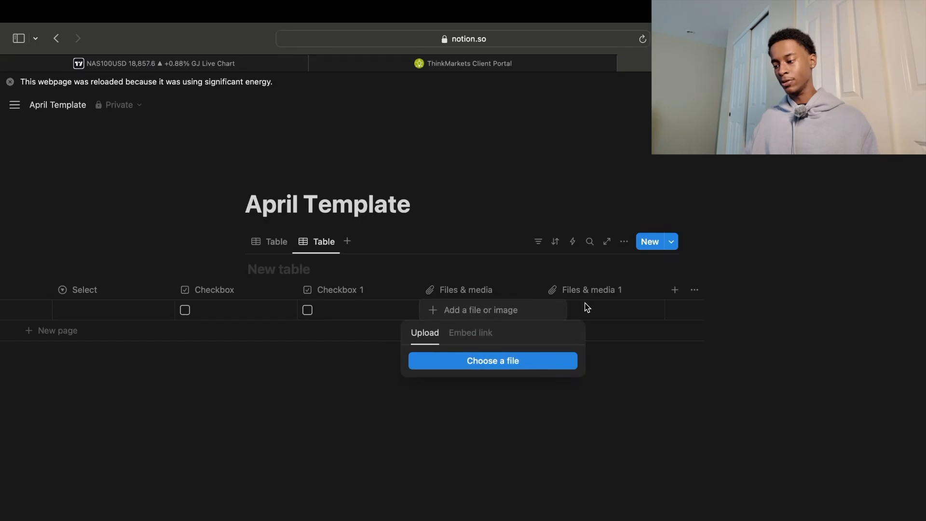
click(602, 311)
click(603, 311)
click(603, 310)
key(Escape)
- Rename the second Files & media property as After
click(595, 290)
click(598, 288)
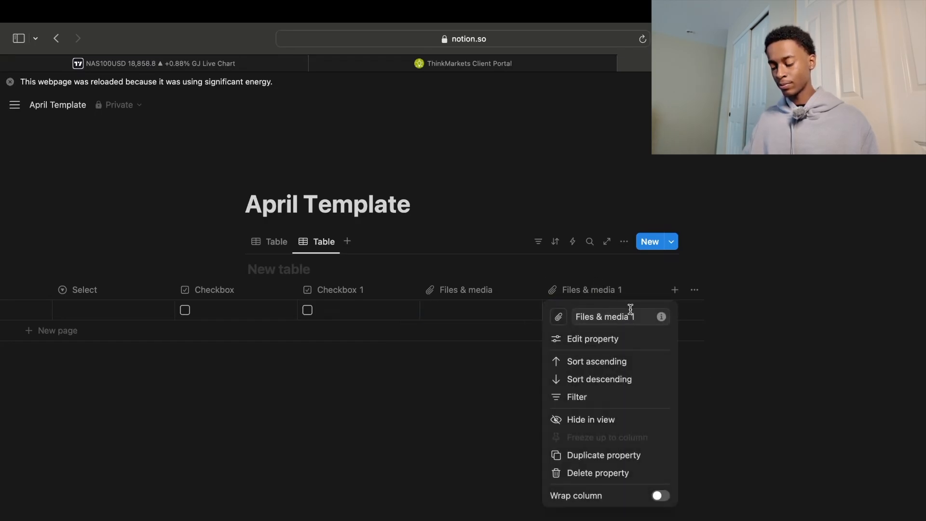
drag(638, 312, 509, 307)
key(BackSpace)
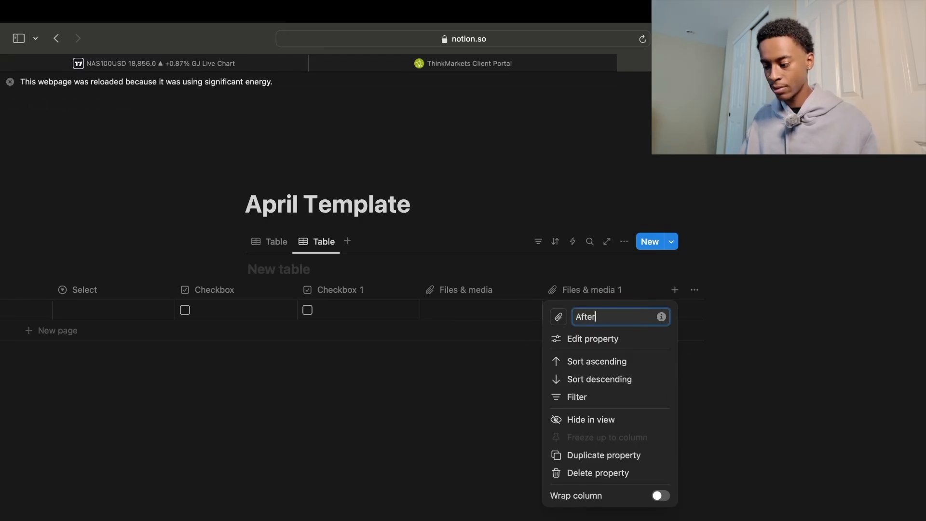
click(713, 411)
- Rename the first Files & media property as Before
click(510, 289)
click(511, 287)
click(504, 290)
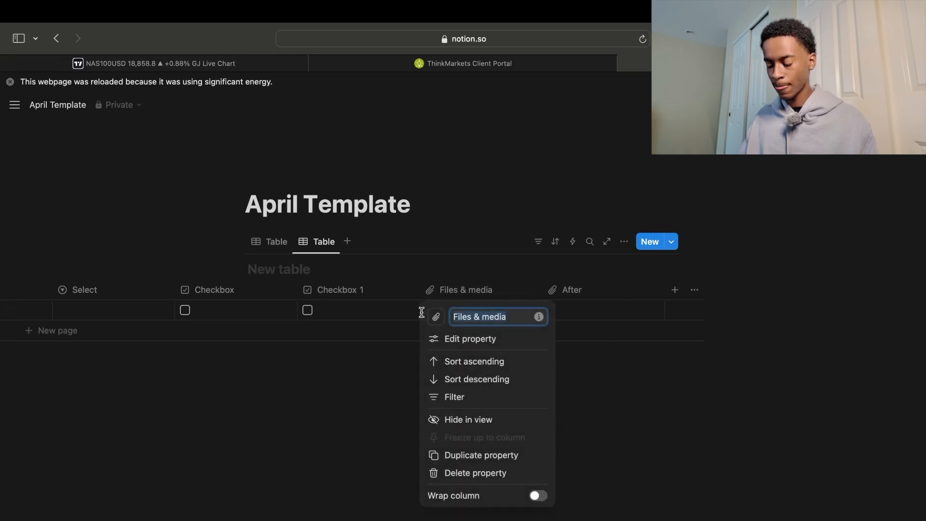
key(BackSpace)
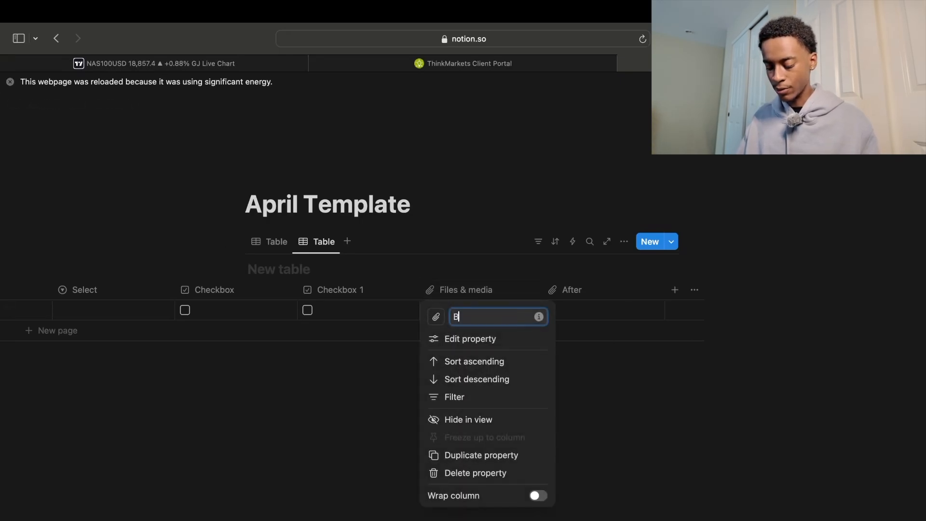
key(Return)
- Upload Screenshot 2025-04-14 at 11.18.29 AM from the Desktop into the row's Before cell and preview the image
click(472, 315)
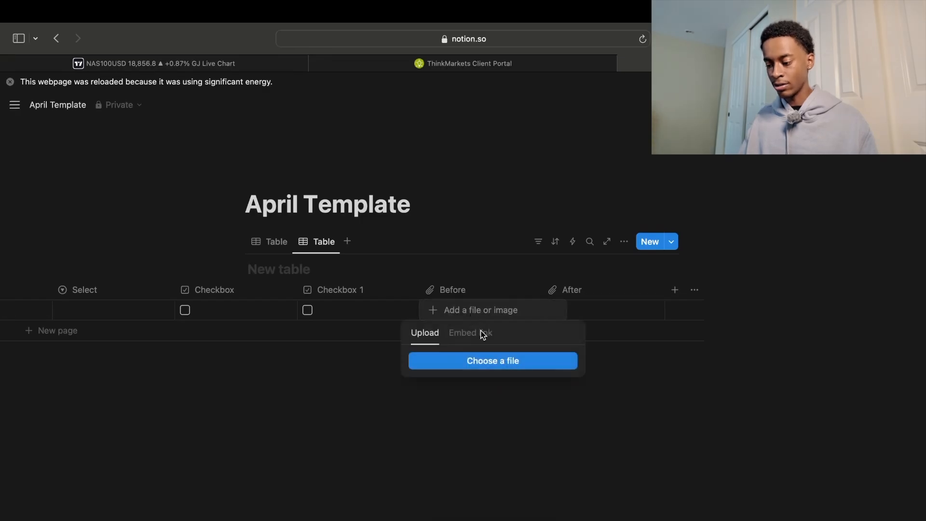
click(501, 363)
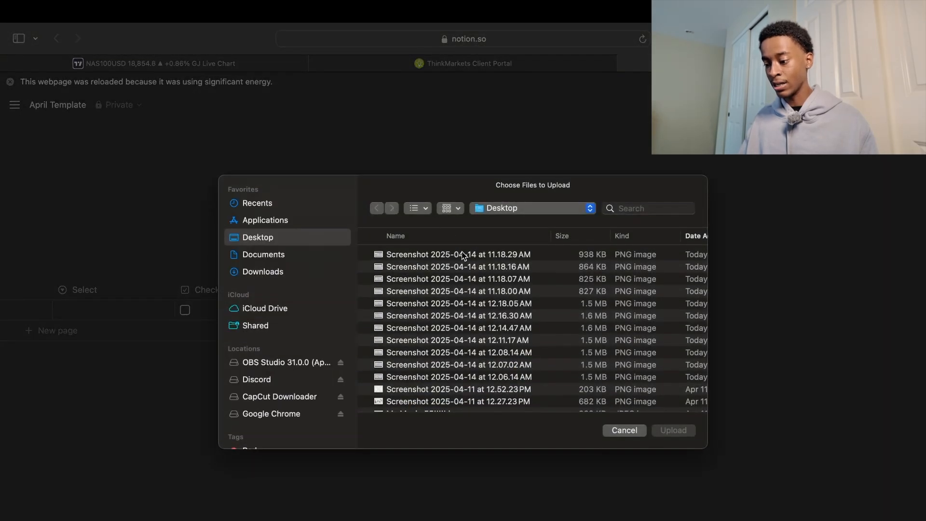
click(487, 256)
click(670, 430)
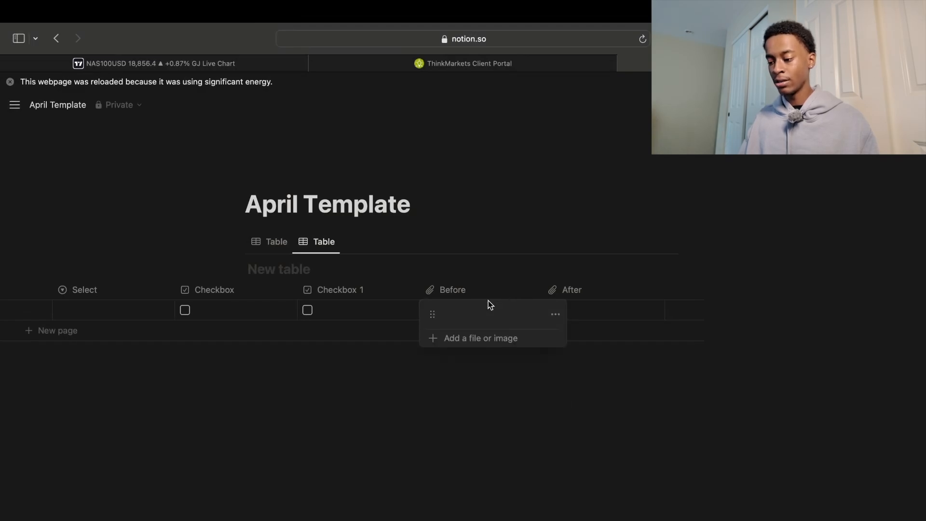
click(514, 357)
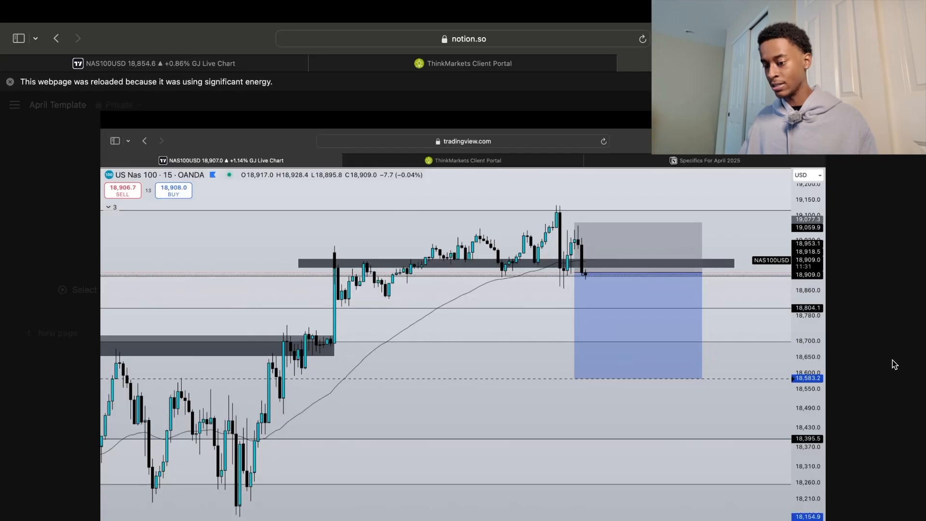
key(Escape)
key(Escape)
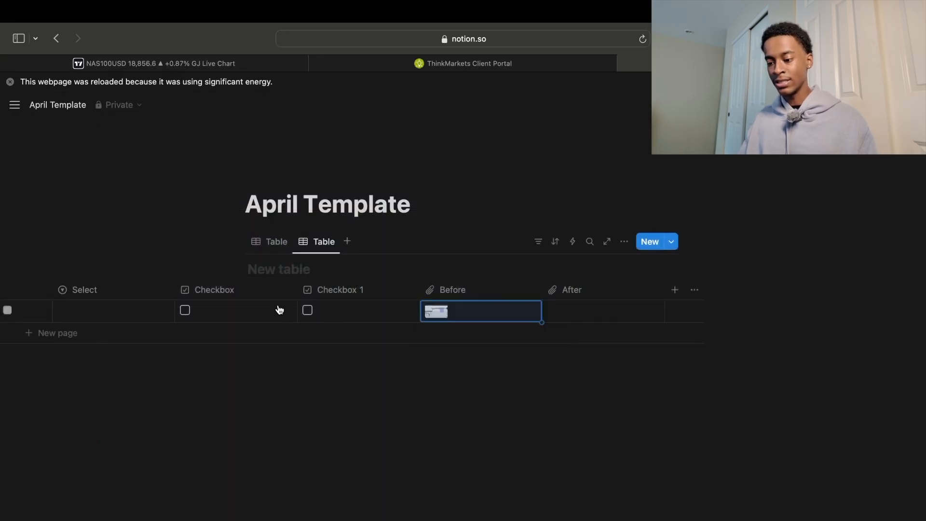
- Tick the row's first checkbox and create the option Nas100 in its Select cell
scroll(278, 308, left, 5)
click(418, 310)
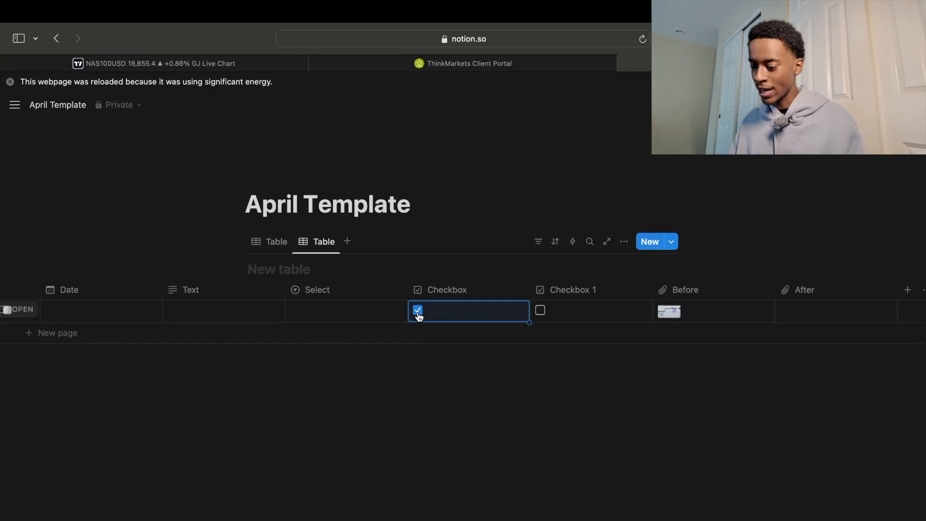
click(317, 318)
click(317, 317)
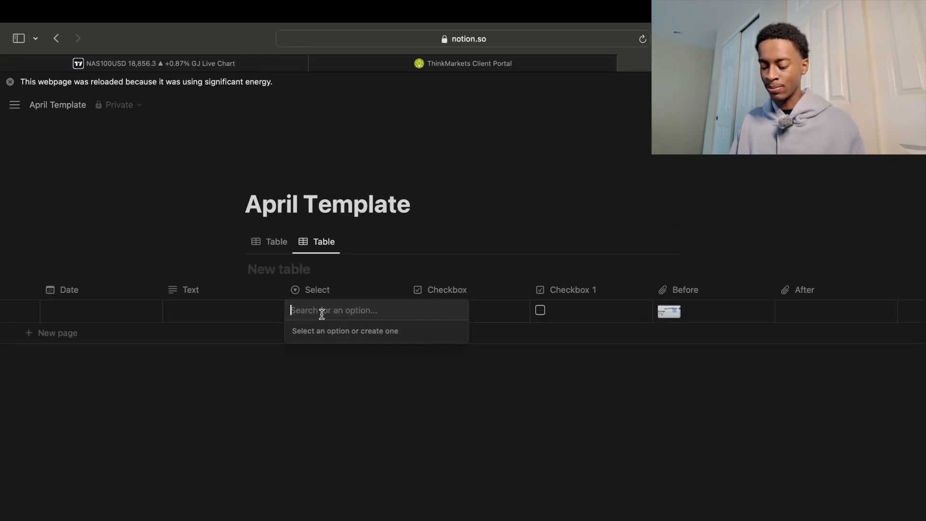
text(Nas100)
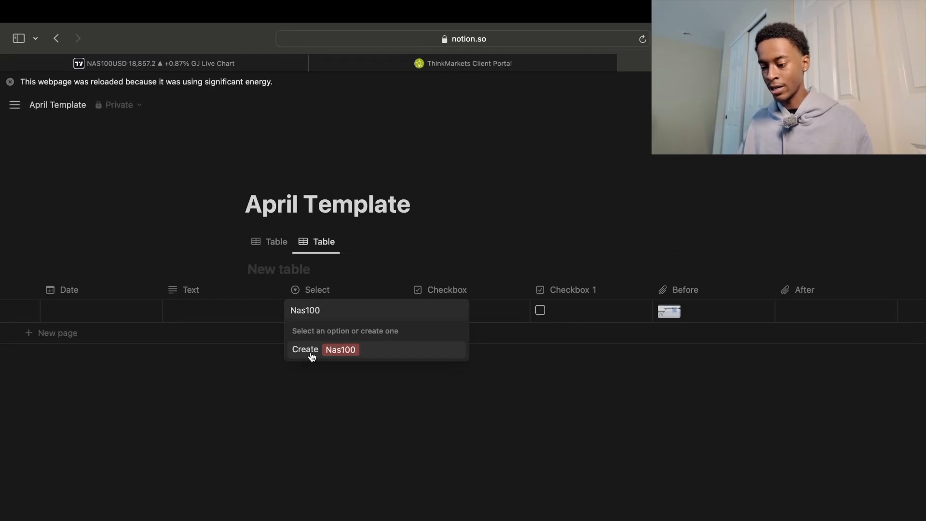
click(312, 356)
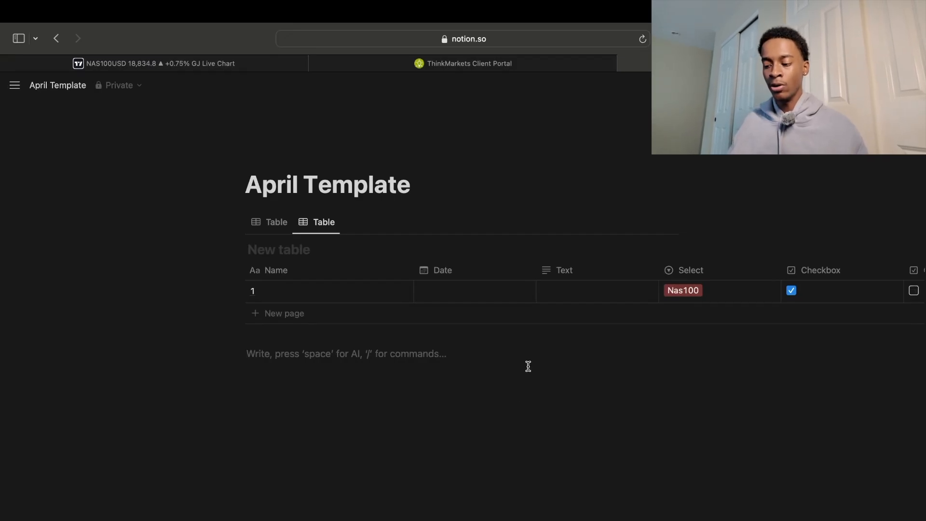
- Enter $50 in the row's Text cell and set its Date to April 14, 2025
click(559, 300)
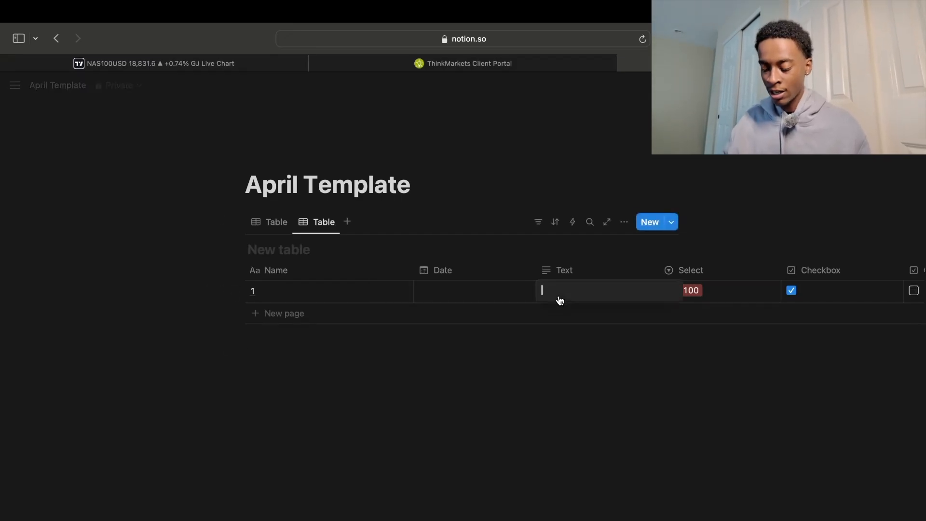
text($50)
key(Escape)
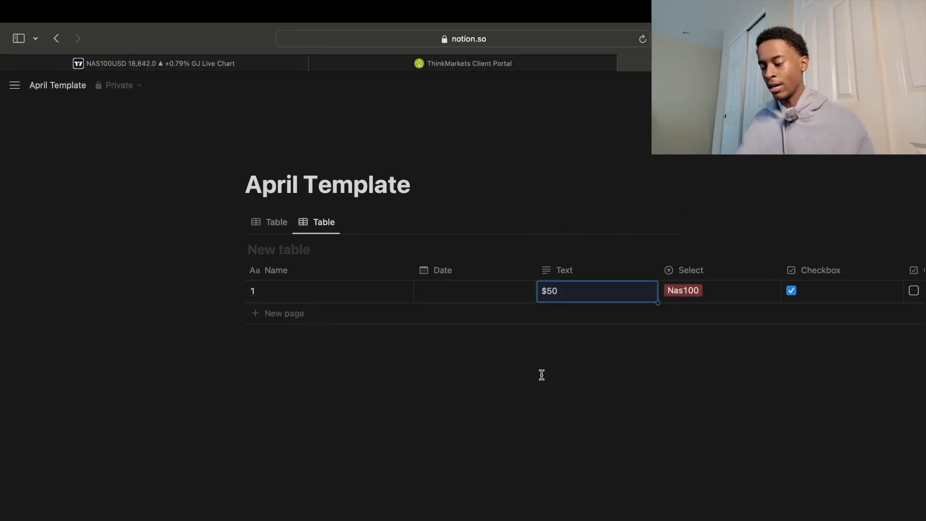
click(574, 273)
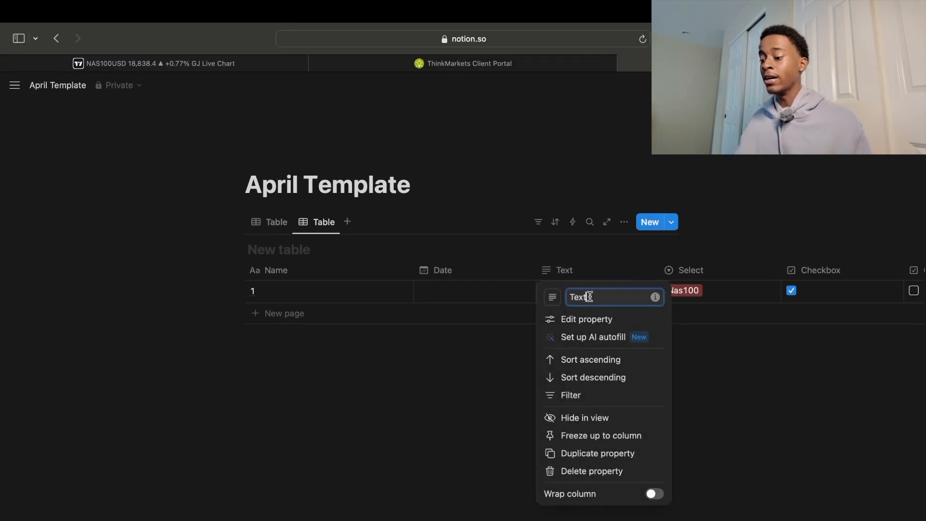
click(611, 258)
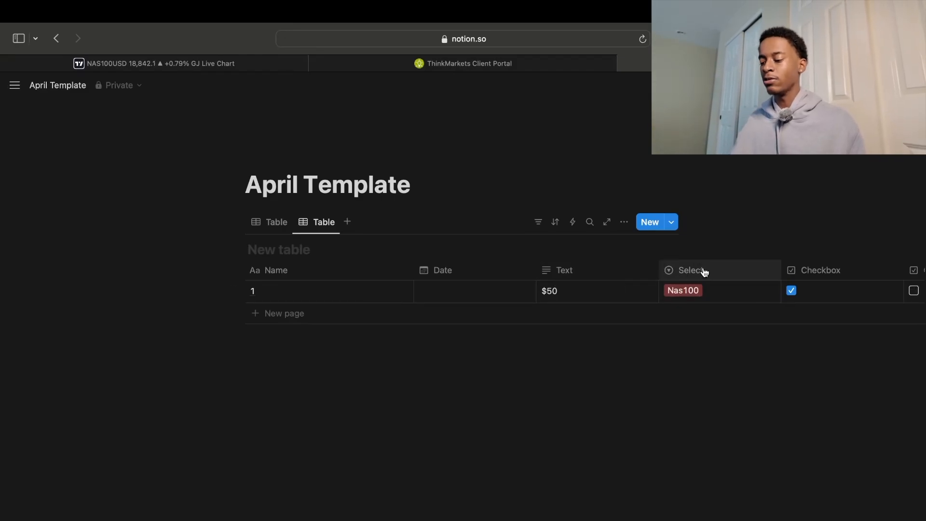
click(445, 293)
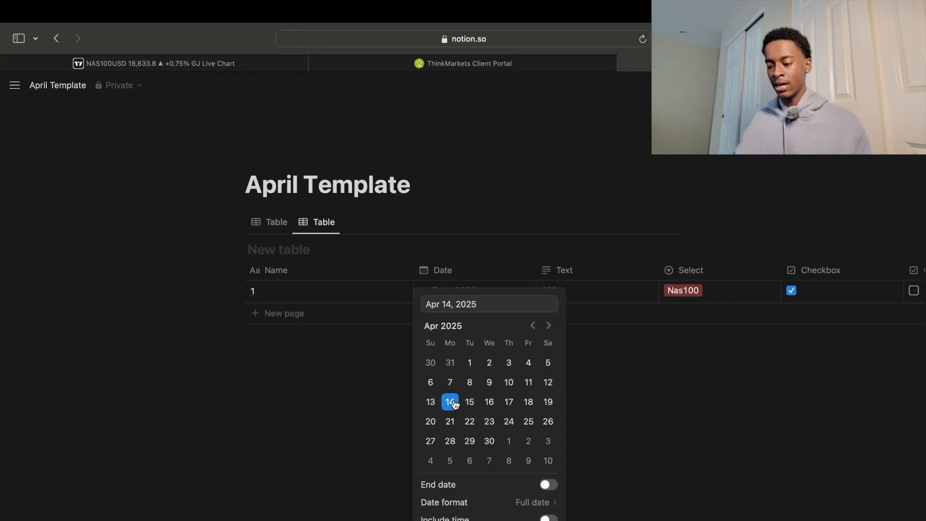
key(Escape)
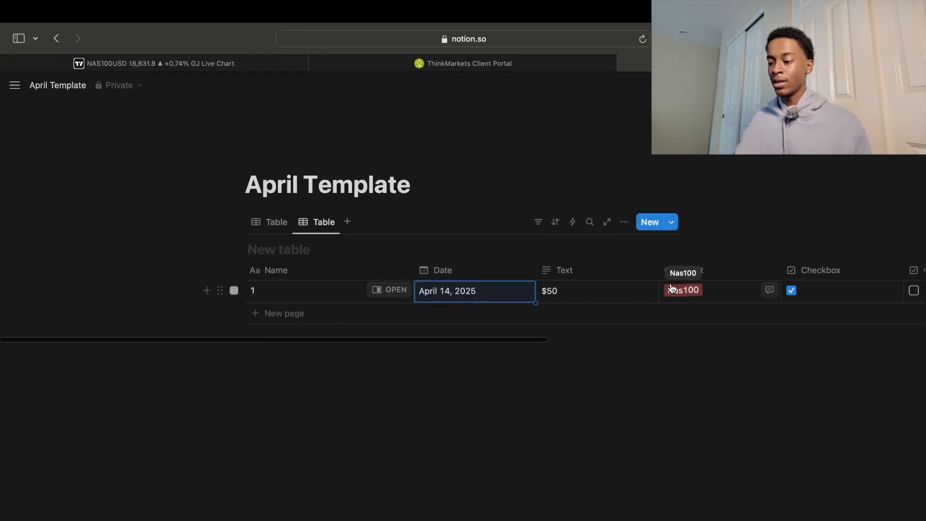
- Add a cover image to the April Template page, trying out a page icon and removing it
click(330, 156)
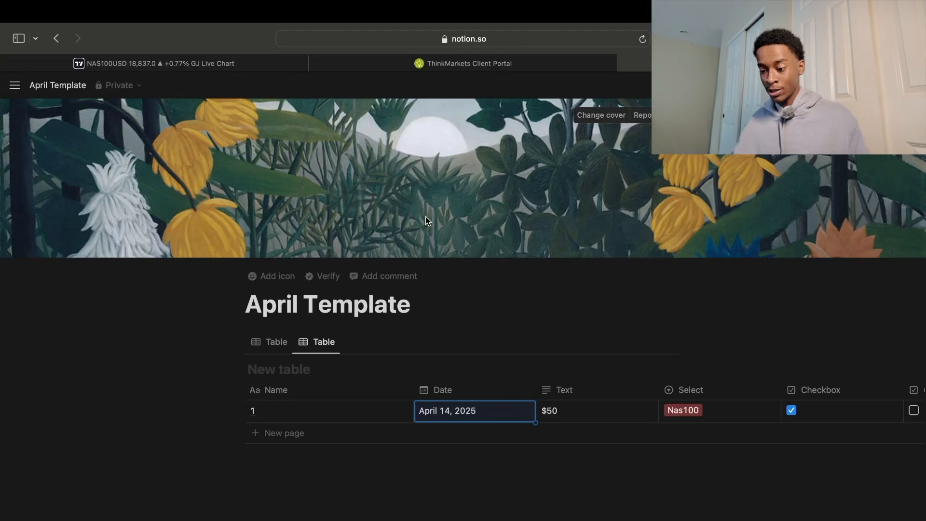
click(275, 277)
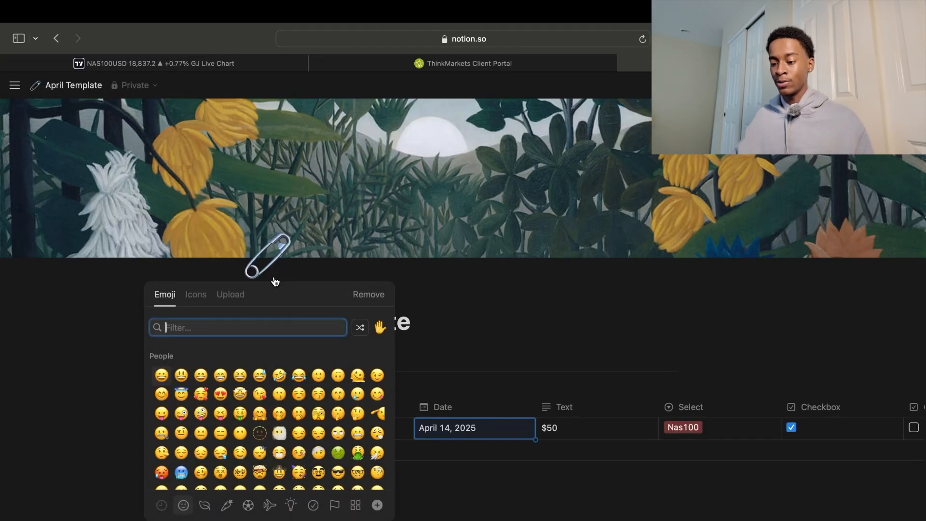
click(548, 308)
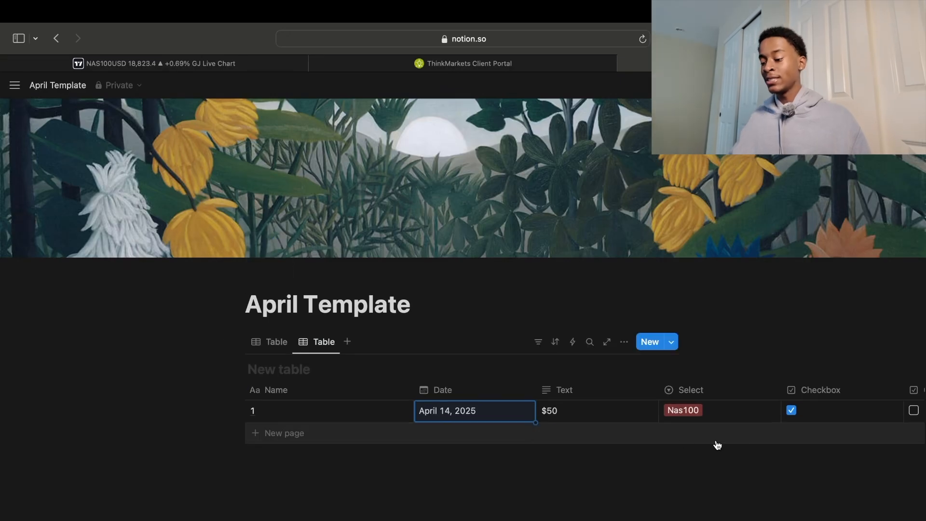
- Look over the table's columns and switch to the NAS100USD chart in TradingView
scroll(724, 442, right, 10)
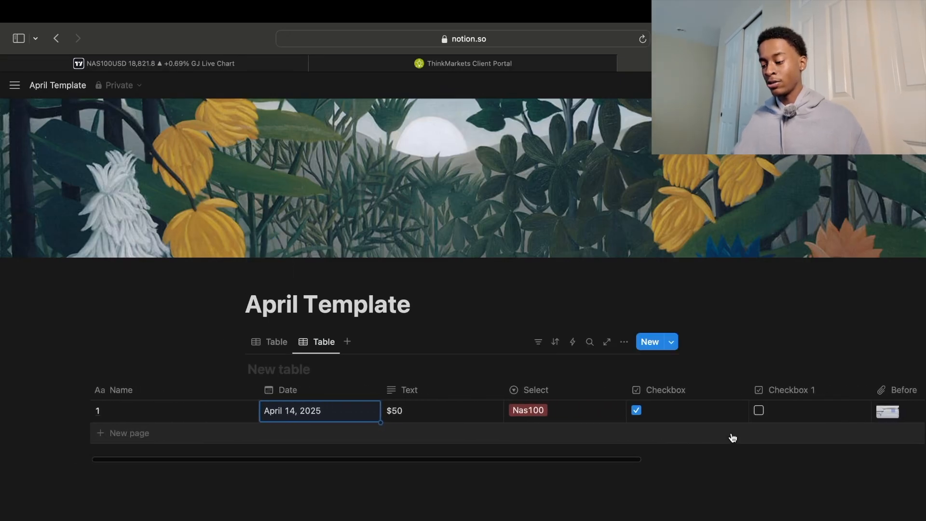
scroll(732, 437, left, 10)
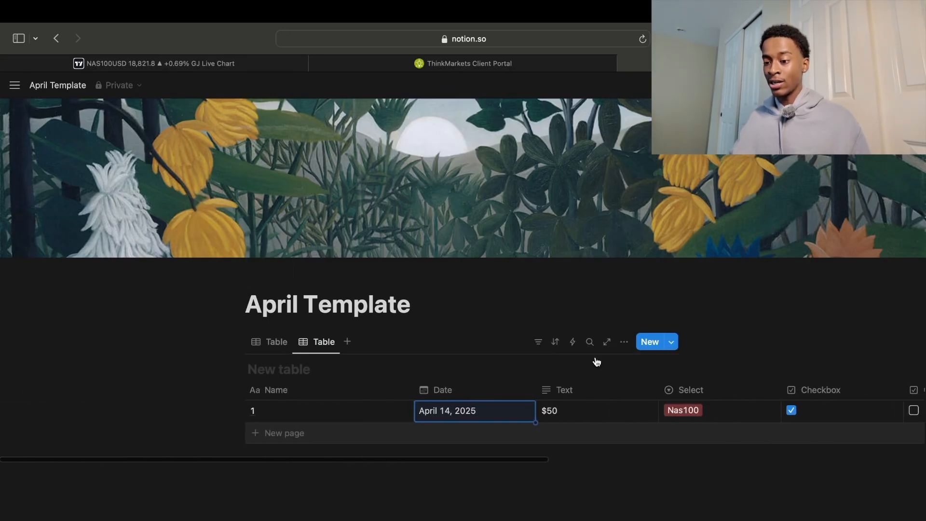
click(215, 63)
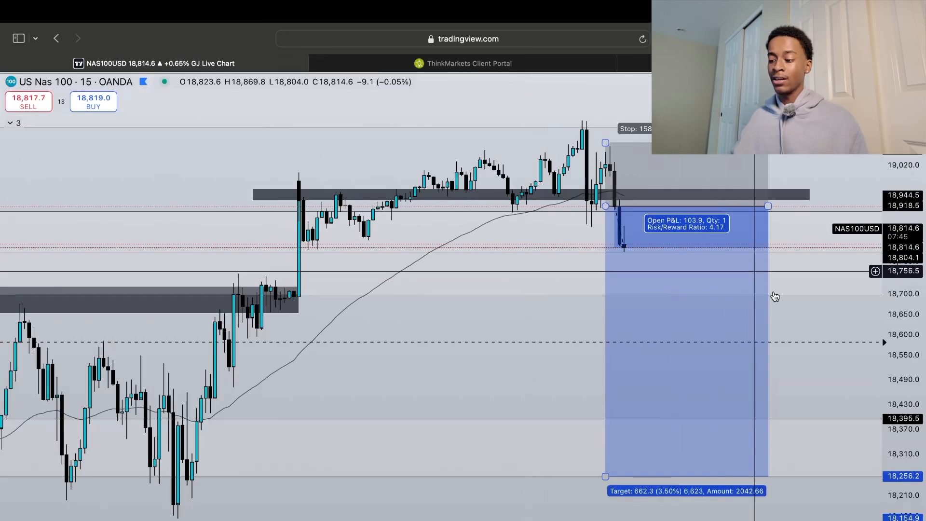